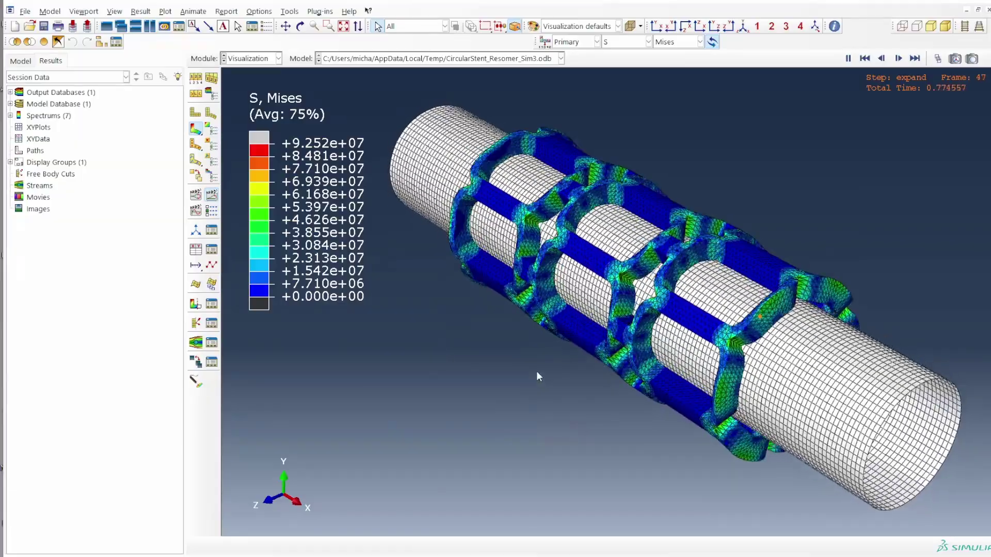
Step: Display the CircularStentV2 part from the model database and examine its geometry from several angles
{"action": "left_click", "coordinate": [21, 61]}
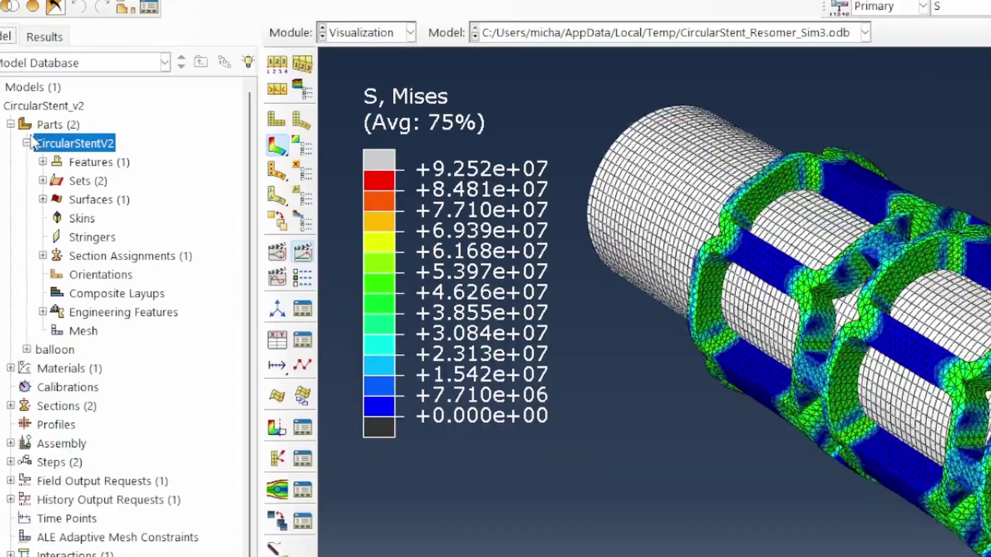
{"action": "left_click", "coordinate": [52, 143]}
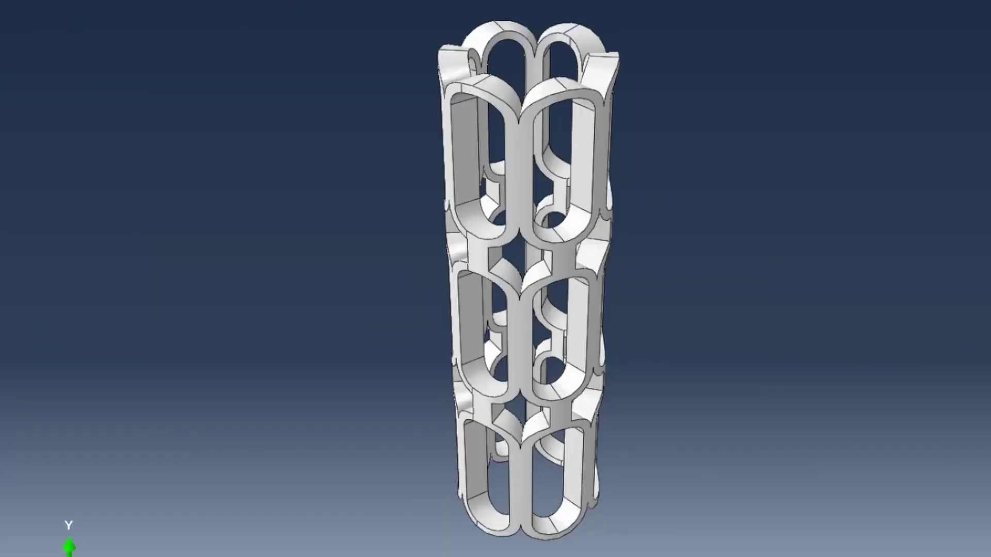
{"action": "left_click_drag", "start_coordinate": [530, 222], "coordinate": [491, 234]}
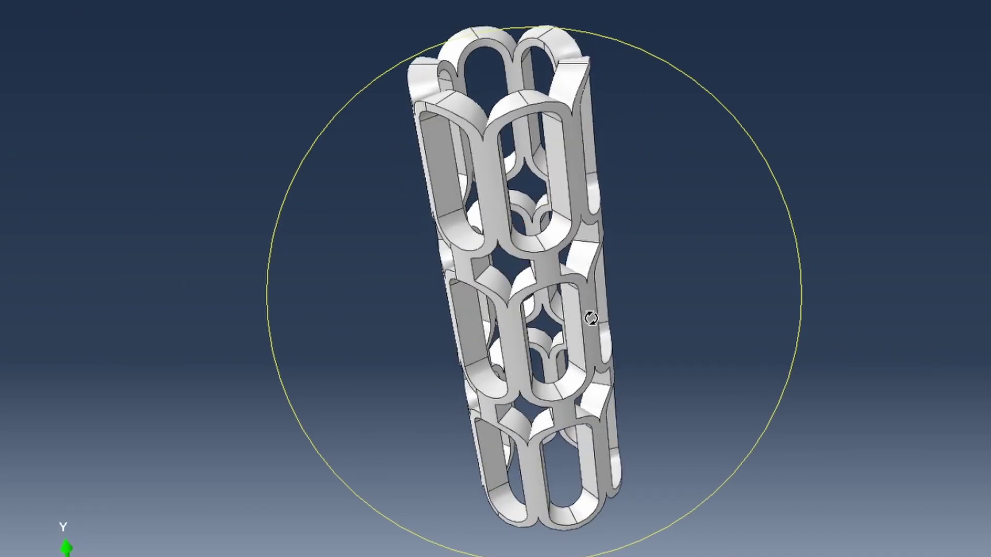
{"action": "left_click_drag", "start_coordinate": [590, 316], "coordinate": [568, 404]}
{"action": "left_click_drag", "start_coordinate": [543, 251], "coordinate": [593, 360]}
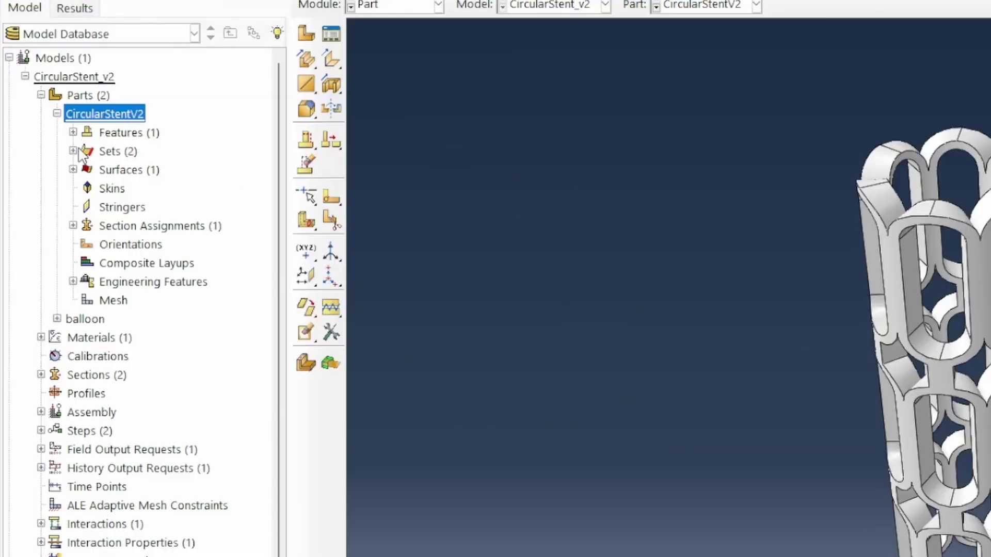
Step: Highlight the existing allRefPoints set of the stent part and examine its node locations from the side and along the Y axis
{"action": "left_click", "coordinate": [73, 151]}
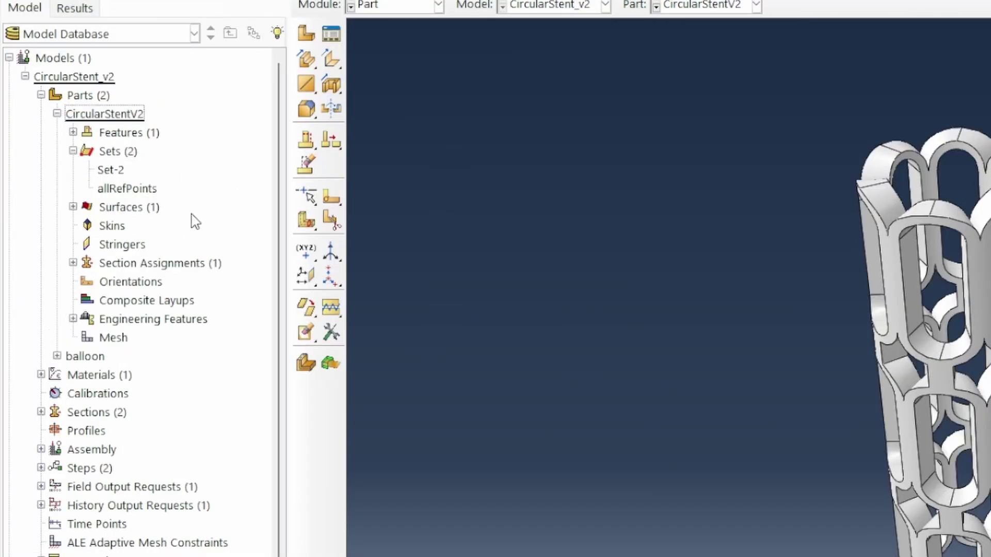
{"action": "left_click", "coordinate": [129, 189]}
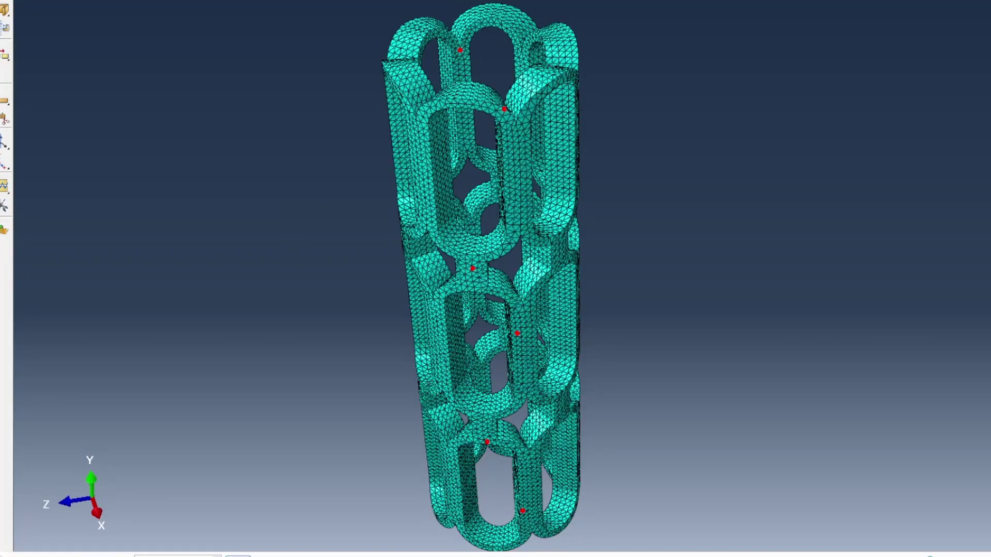
{"action": "left_click_drag", "start_coordinate": [504, 259], "coordinate": [564, 376]}
{"action": "left_click_drag", "start_coordinate": [464, 106], "coordinate": [503, 115]}
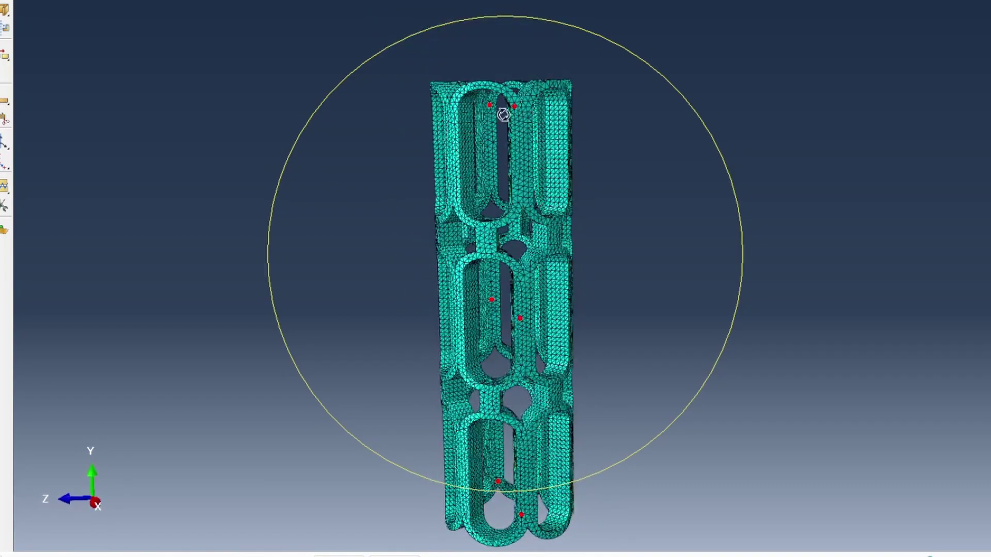
{"action": "left_click_drag", "start_coordinate": [539, 334], "coordinate": [531, 309]}
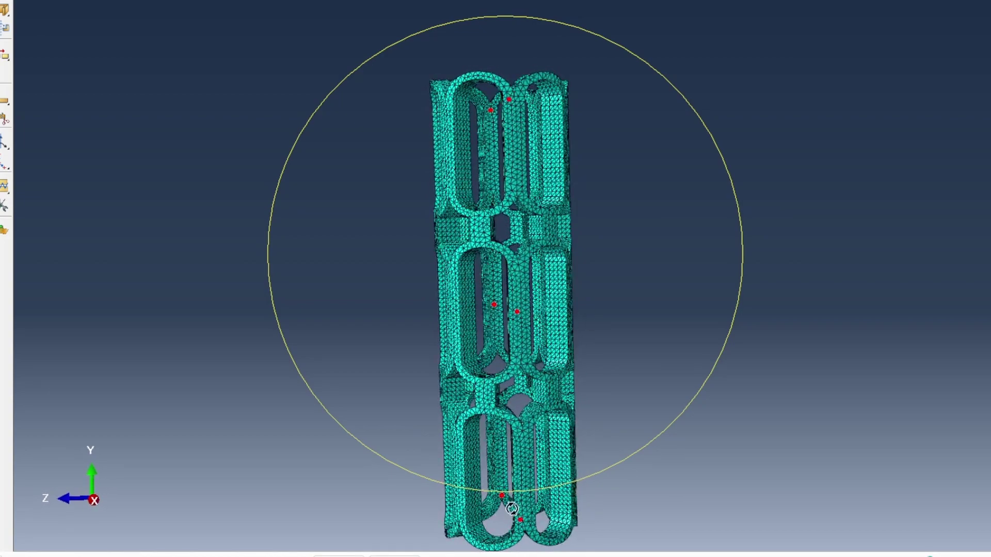
{"action": "left_click_drag", "start_coordinate": [512, 508], "coordinate": [579, 473]}
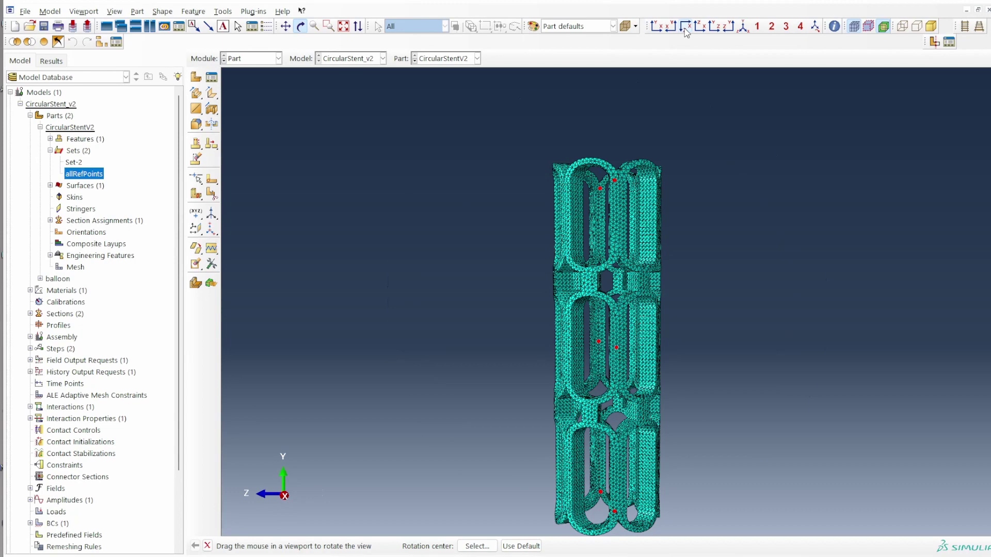
{"action": "left_click", "coordinate": [685, 29]}
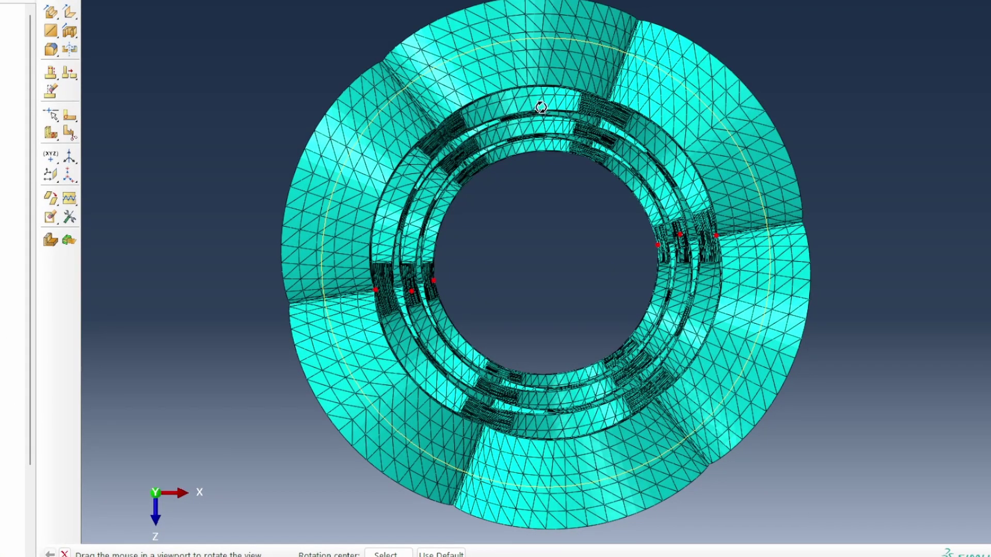
{"action": "left_click_drag", "start_coordinate": [573, 45], "coordinate": [573, 3]}
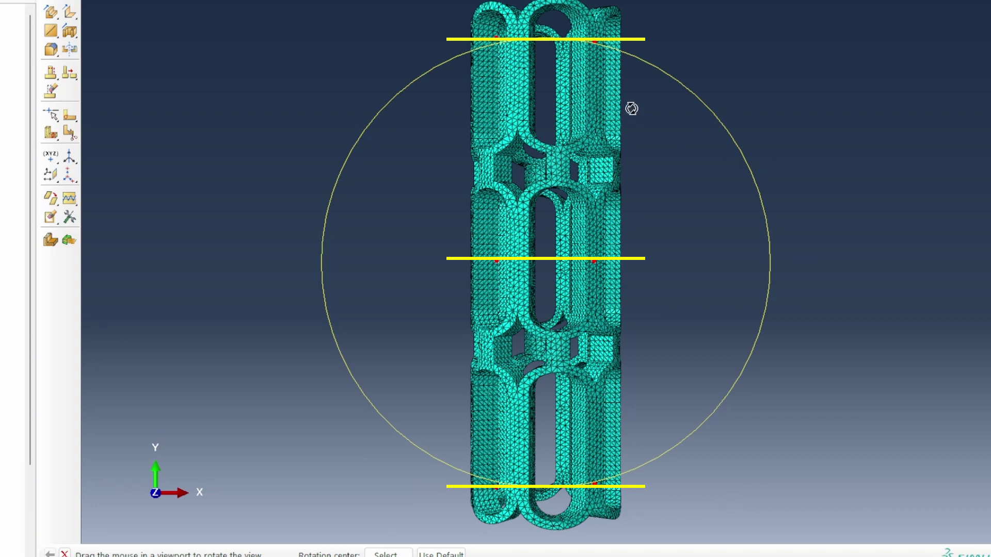
Step: Show the native mesh on the CircularStentV2 part
{"action": "right_click", "coordinate": [732, 81]}
{"action": "left_click", "coordinate": [792, 210]}
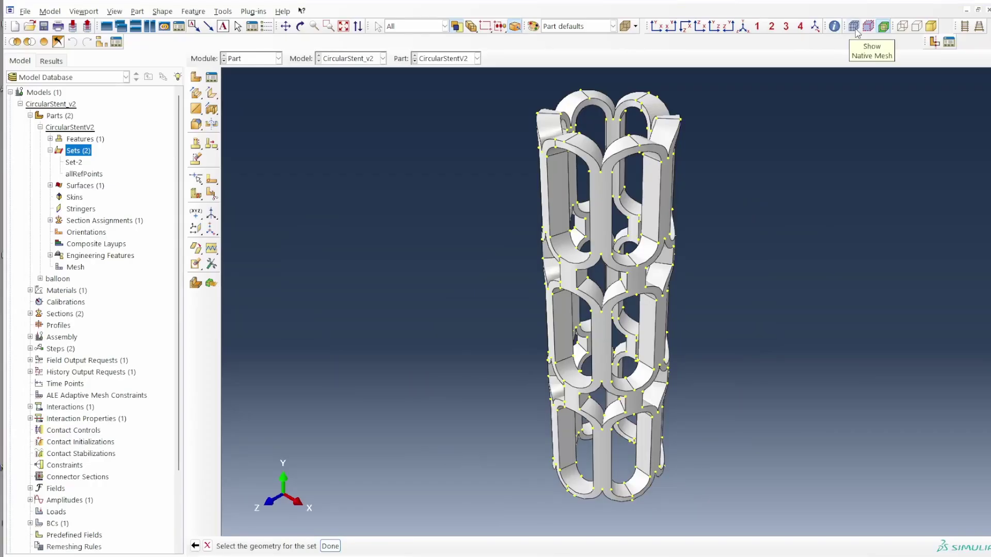
{"action": "left_click", "coordinate": [854, 27]}
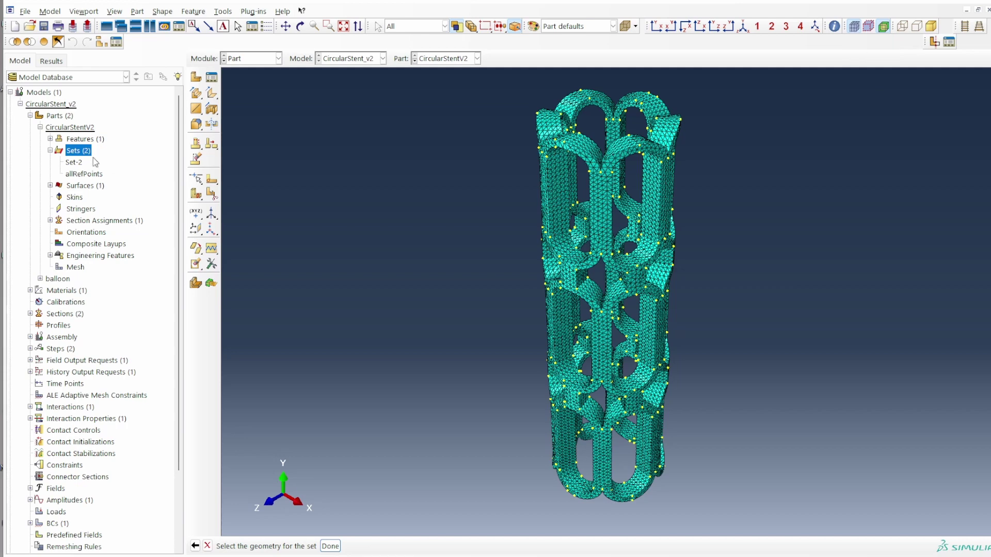
Step: Start a new set of type Node named RefPointsAll for the stent part
{"action": "double_click", "coordinate": [79, 151]}
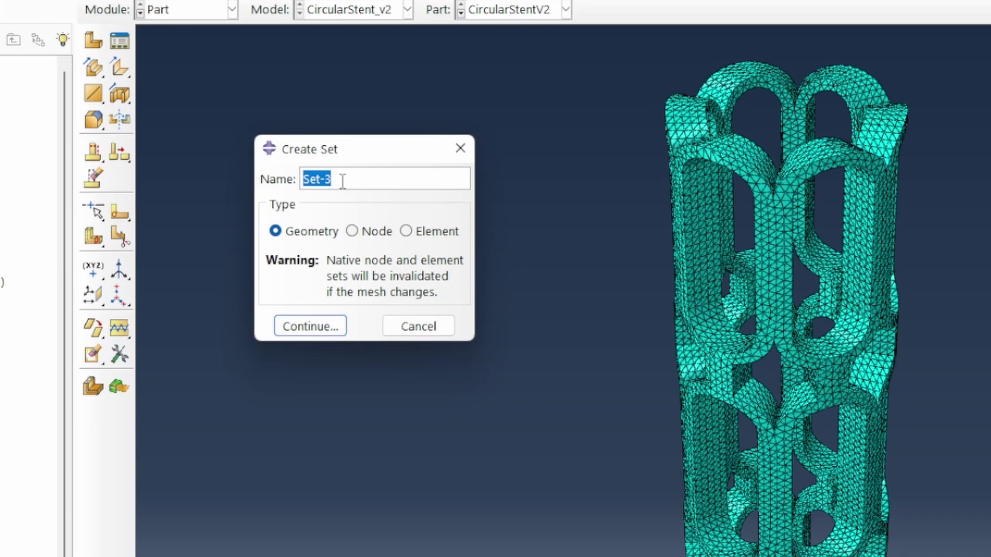
{"action": "type", "text": "RefPointsAll"}
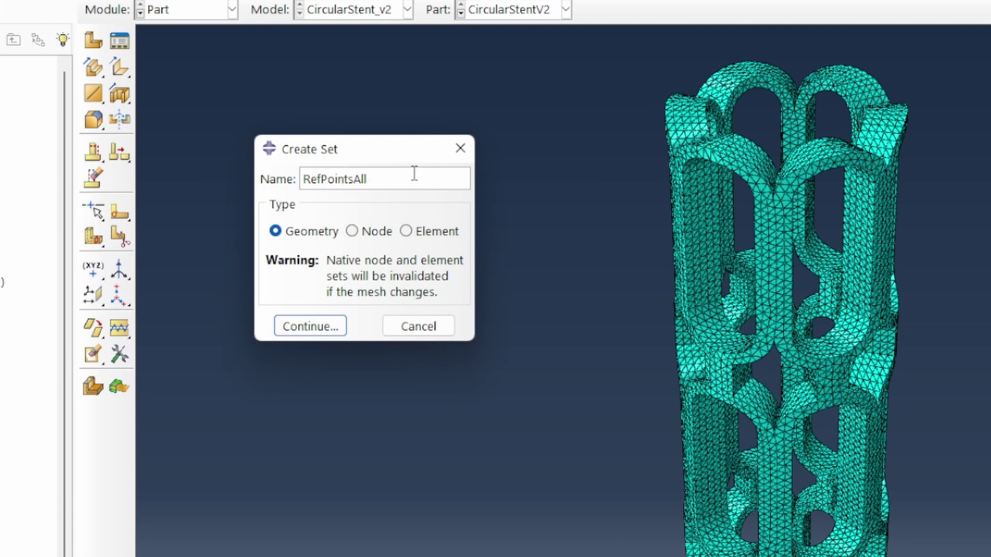
{"action": "left_click", "coordinate": [373, 235]}
{"action": "left_click", "coordinate": [352, 230]}
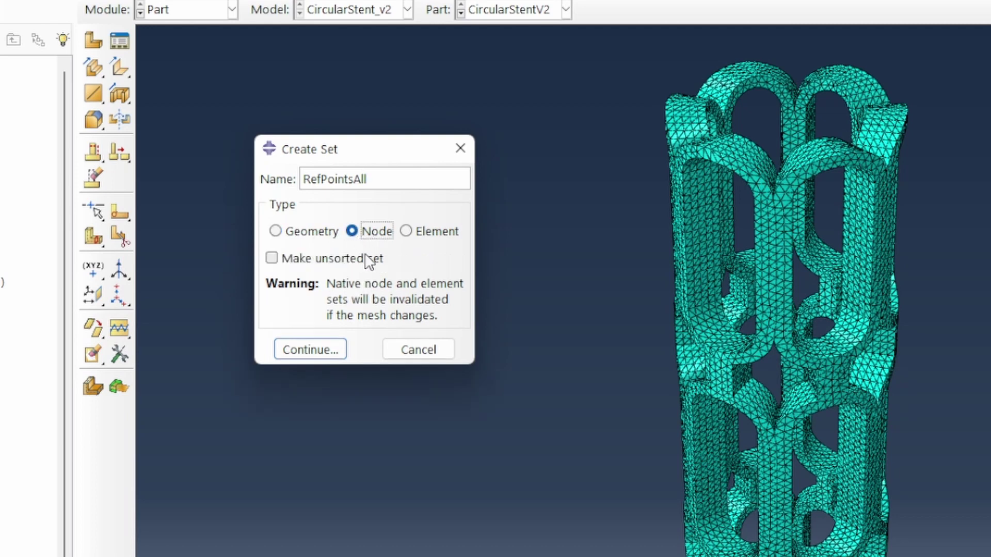
{"action": "left_click", "coordinate": [311, 350]}
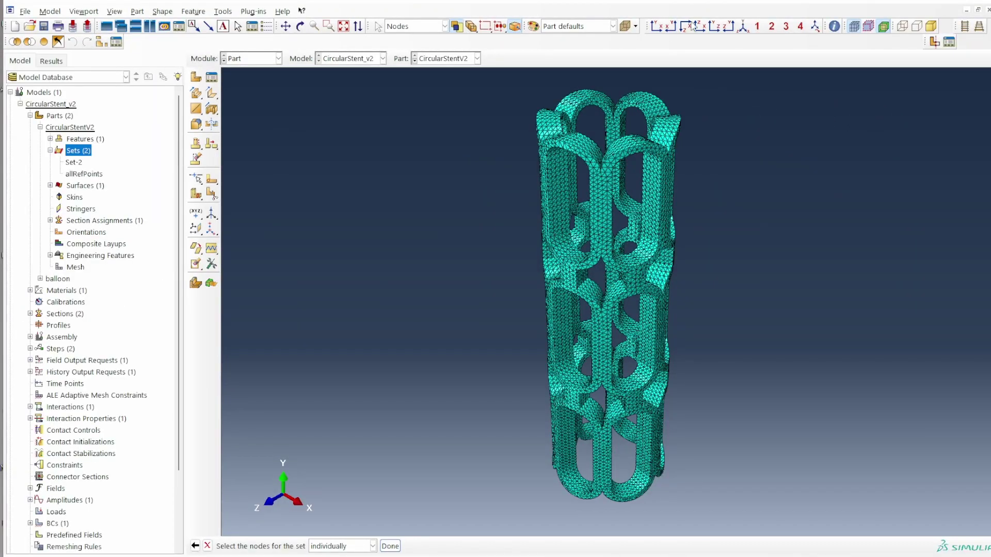
Step: Pick the inner node where two cells meet on the −X, −Z side of the stent's +Y end
{"action": "left_click", "coordinate": [685, 27]}
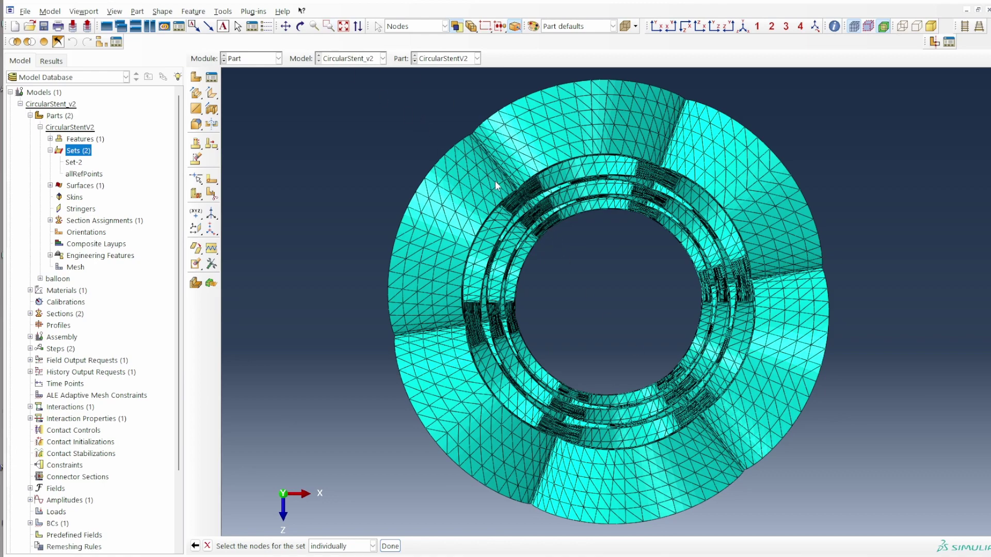
{"action": "scroll", "coordinate": [510, 185], "scroll_direction": "down", "scroll_amount": 10}
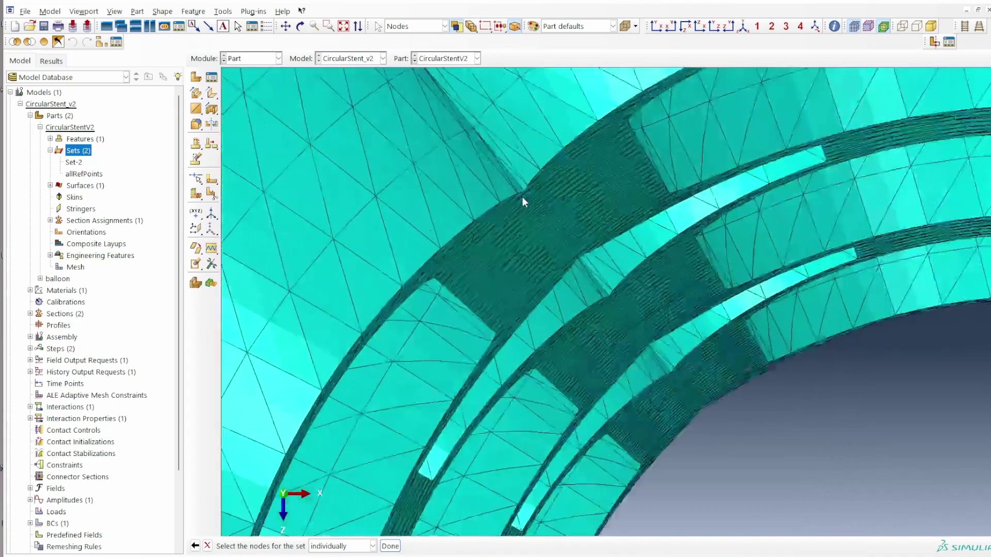
{"action": "scroll", "coordinate": [523, 193], "scroll_direction": "down", "scroll_amount": 2}
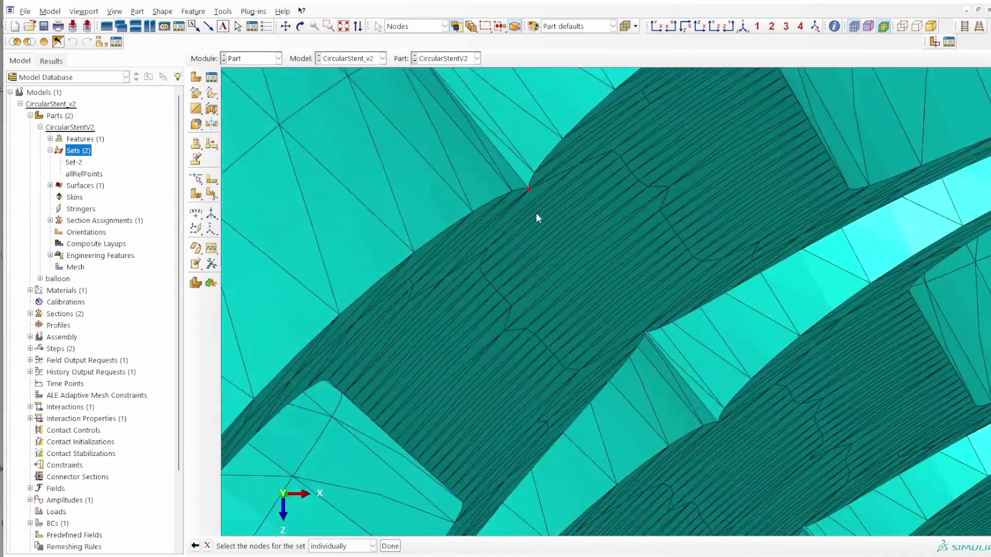
{"action": "scroll", "coordinate": [507, 178], "scroll_direction": "up", "scroll_amount": 12}
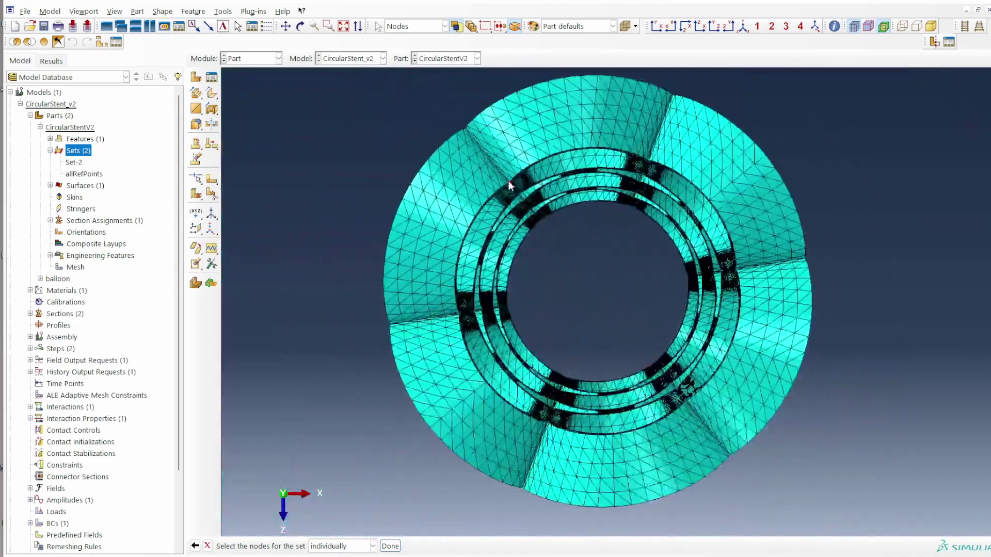
{"action": "scroll", "coordinate": [509, 181], "scroll_direction": "up", "scroll_amount": 1}
{"action": "left_click", "coordinate": [509, 181]}
Step: Add the diametrically opposite inner junction node on the +X, +Z side of the stent's +Y end to the selection
{"action": "scroll", "coordinate": [644, 367], "scroll_direction": "down", "scroll_amount": 6}
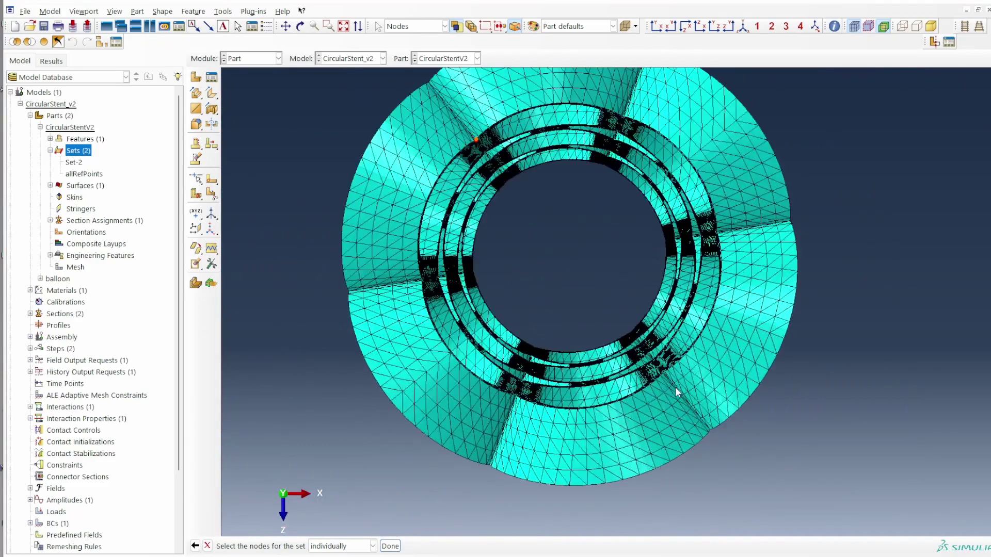
{"action": "scroll", "coordinate": [645, 356], "scroll_direction": "down", "scroll_amount": 4}
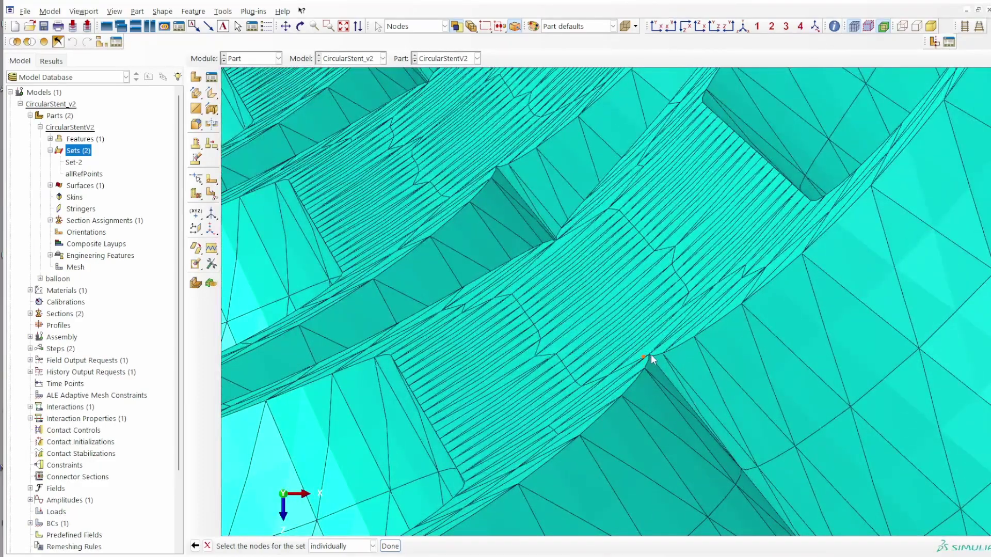
{"action": "scroll", "coordinate": [651, 357], "scroll_direction": "down", "scroll_amount": 5}
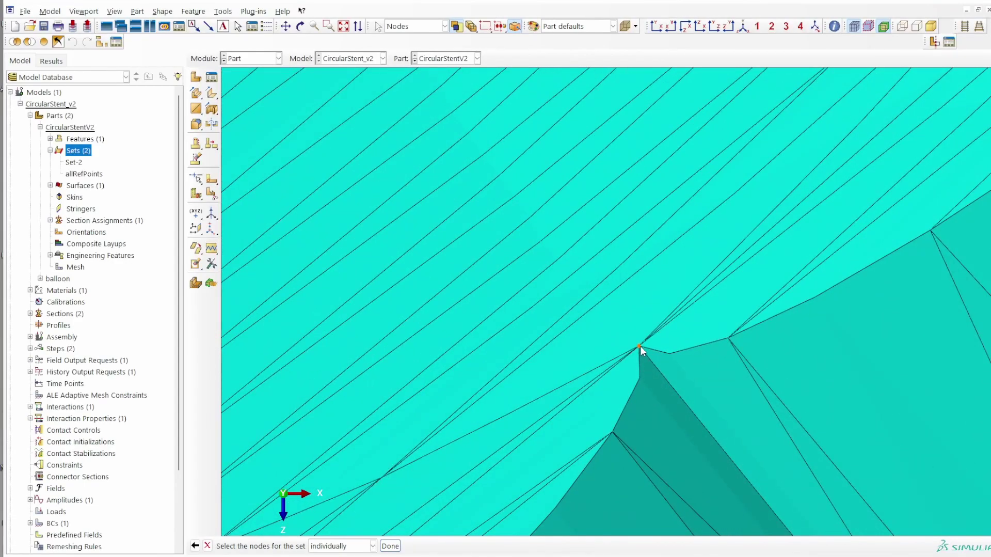
{"action": "scroll", "coordinate": [641, 350], "scroll_direction": "up", "scroll_amount": 5}
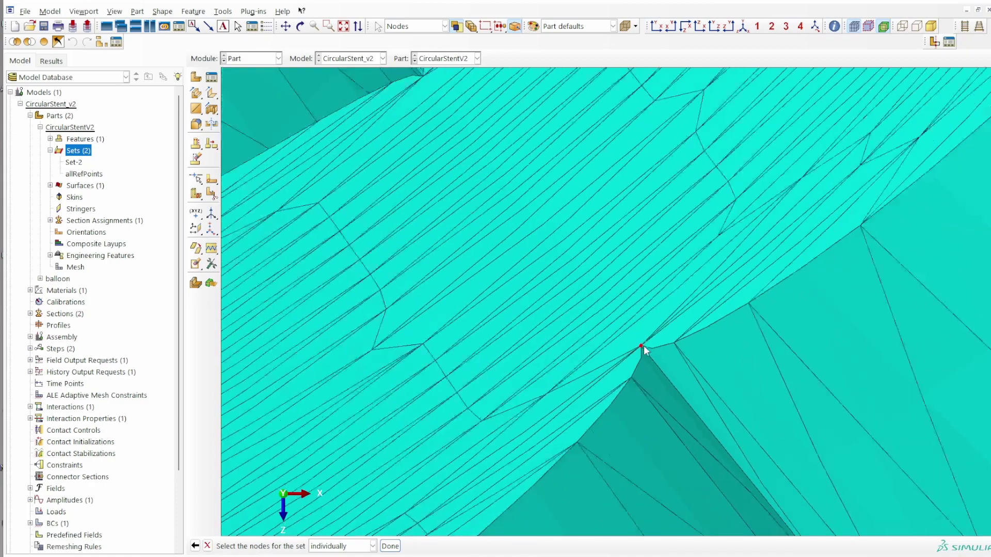
{"action": "scroll", "coordinate": [642, 343], "scroll_direction": "up", "scroll_amount": 10}
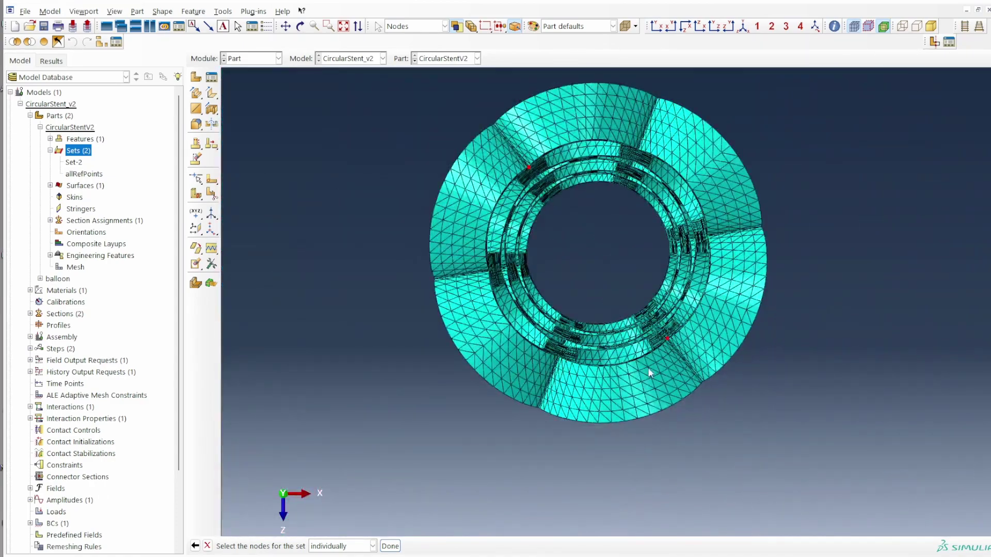
Step: Add the inner junction node on the +X, +Z side of the stent's −Y end to the selection
{"action": "left_click", "coordinate": [700, 27]}
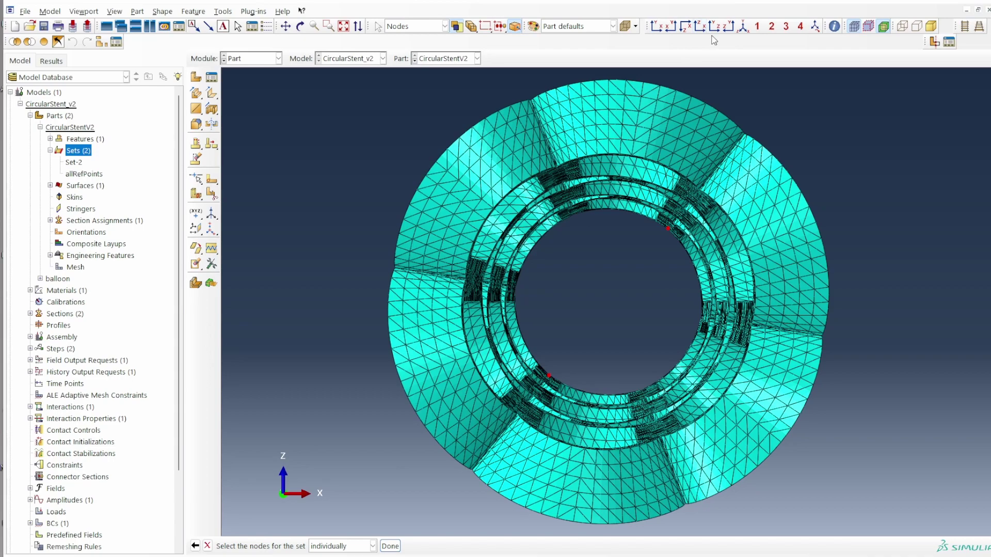
{"action": "scroll", "coordinate": [692, 169], "scroll_direction": "up", "scroll_amount": 10}
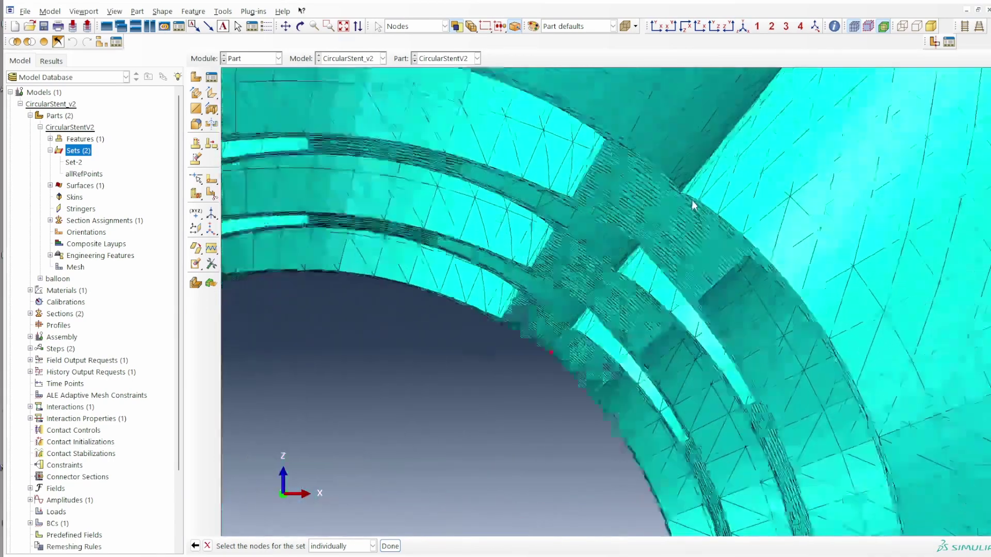
{"action": "scroll", "coordinate": [676, 197], "scroll_direction": "up", "scroll_amount": 10}
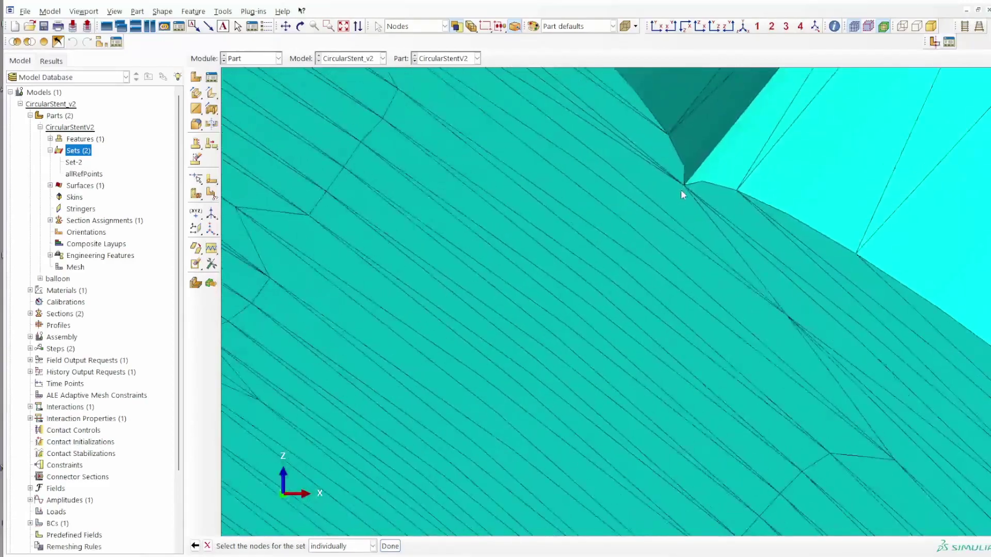
{"action": "scroll", "coordinate": [686, 189], "scroll_direction": "up", "scroll_amount": 2}
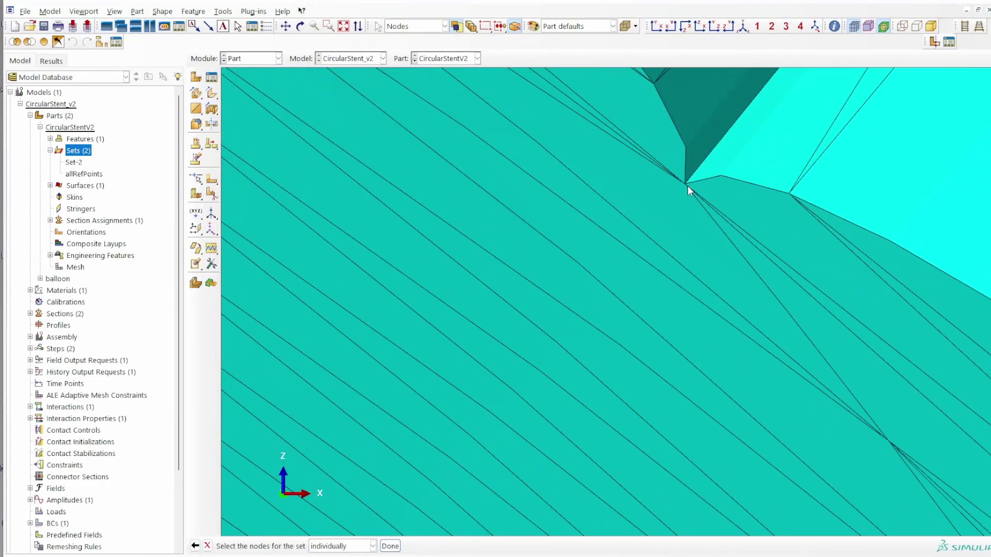
{"action": "left_click", "coordinate": [685, 182]}
{"action": "scroll", "coordinate": [692, 218], "scroll_direction": "down", "scroll_amount": 5}
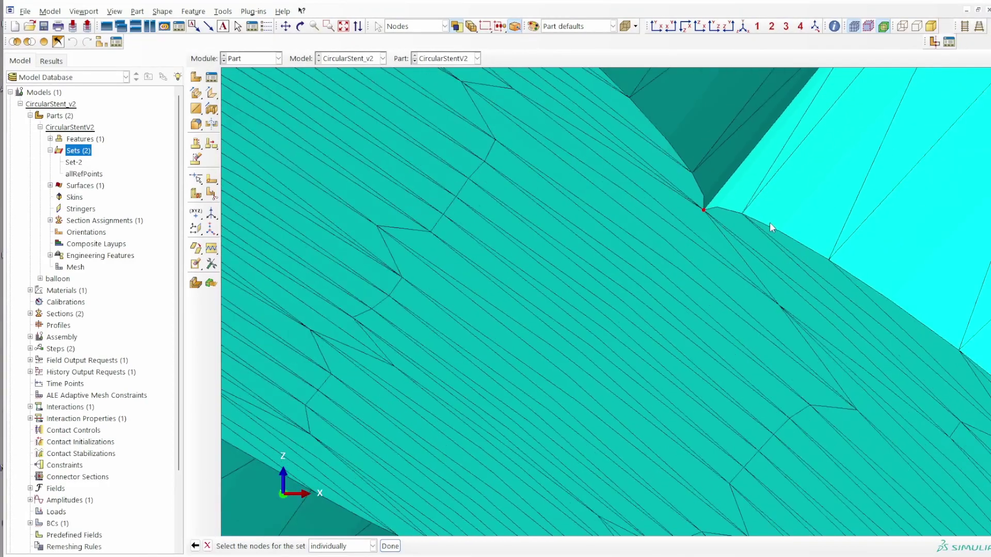
{"action": "scroll", "coordinate": [849, 209], "scroll_direction": "down", "scroll_amount": 10}
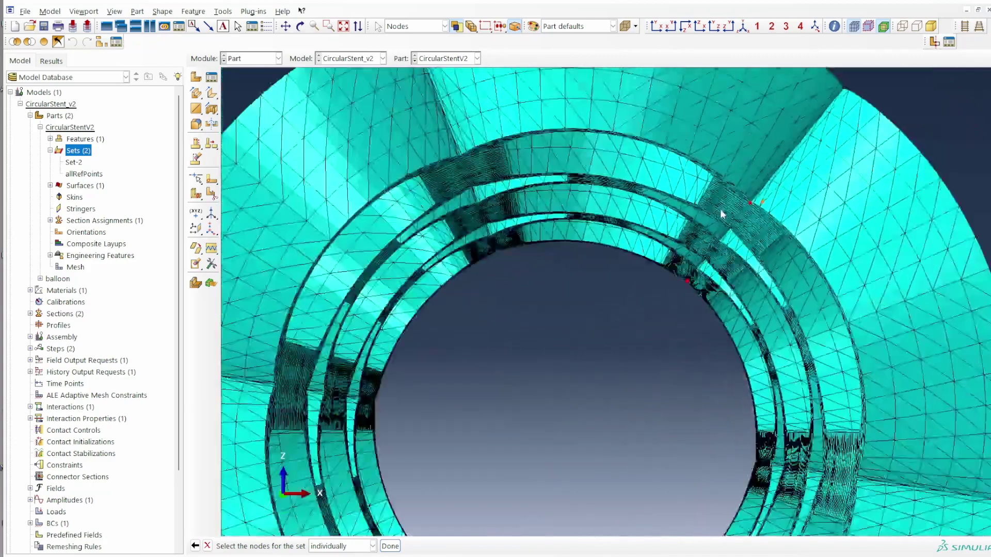
Step: Add the opposite inner junction node on the −X, −Z side of the stent's −Y end to the selection
{"action": "scroll", "coordinate": [495, 502], "scroll_direction": "up", "scroll_amount": 8}
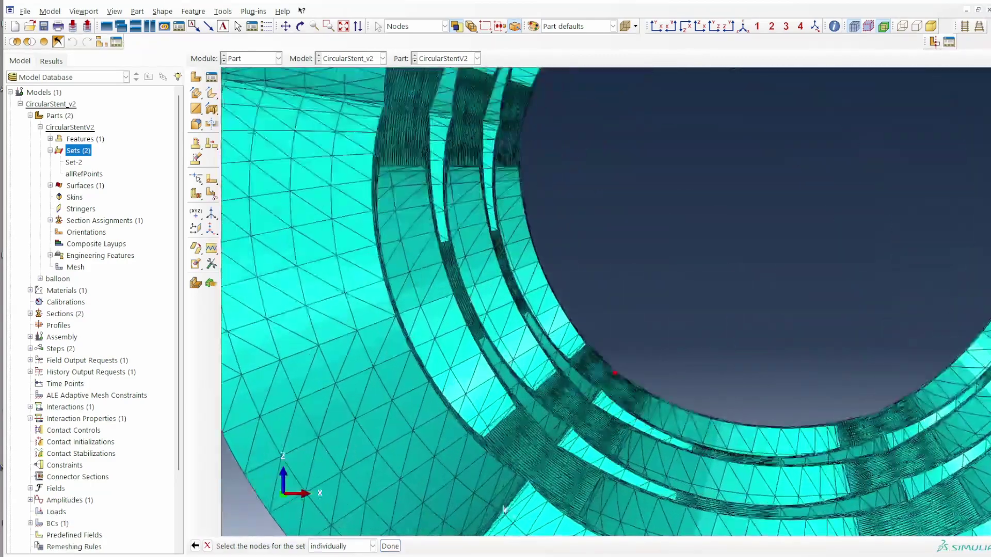
{"action": "scroll", "coordinate": [524, 504], "scroll_direction": "up", "scroll_amount": 10}
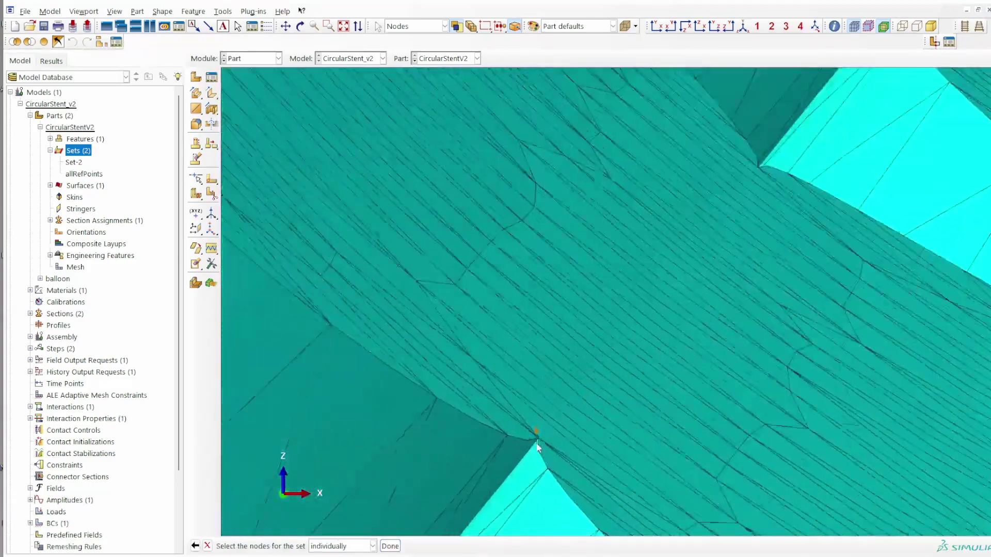
{"action": "scroll", "coordinate": [537, 442], "scroll_direction": "up", "scroll_amount": 4}
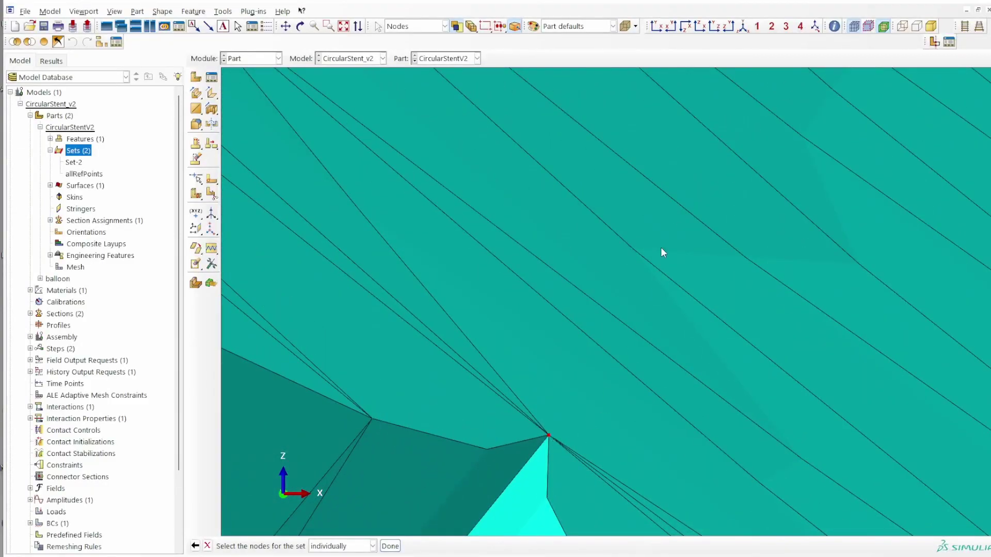
Step: Add an inner strut node at the stent's mid-length on the −X, −Z side to the selection
{"action": "left_click", "coordinate": [685, 27]}
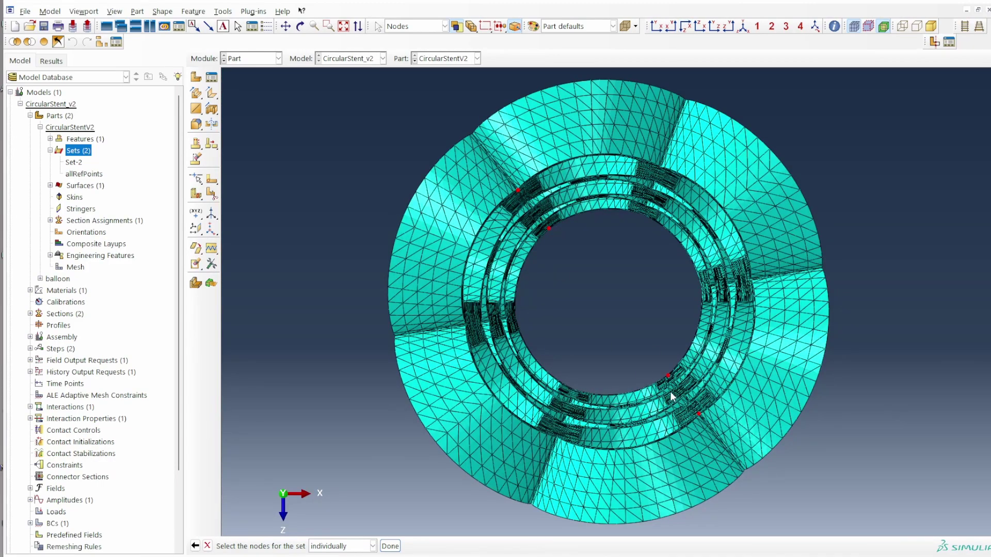
{"action": "left_click", "coordinate": [300, 26]}
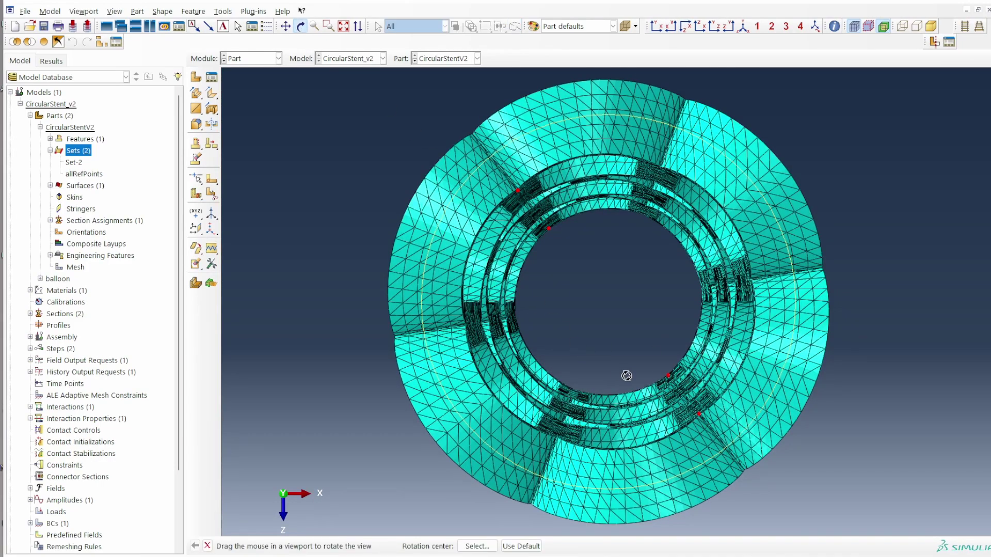
{"action": "left_click_drag", "start_coordinate": [627, 376], "coordinate": [614, 313]}
{"action": "left_click", "coordinate": [656, 26]}
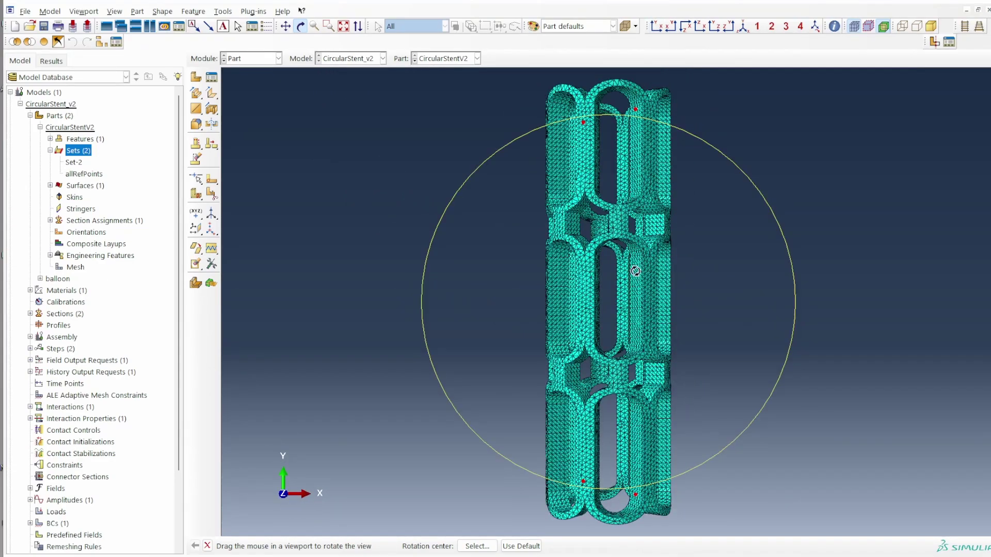
{"action": "key", "text": "Escape"}
{"action": "left_click", "coordinate": [965, 27]}
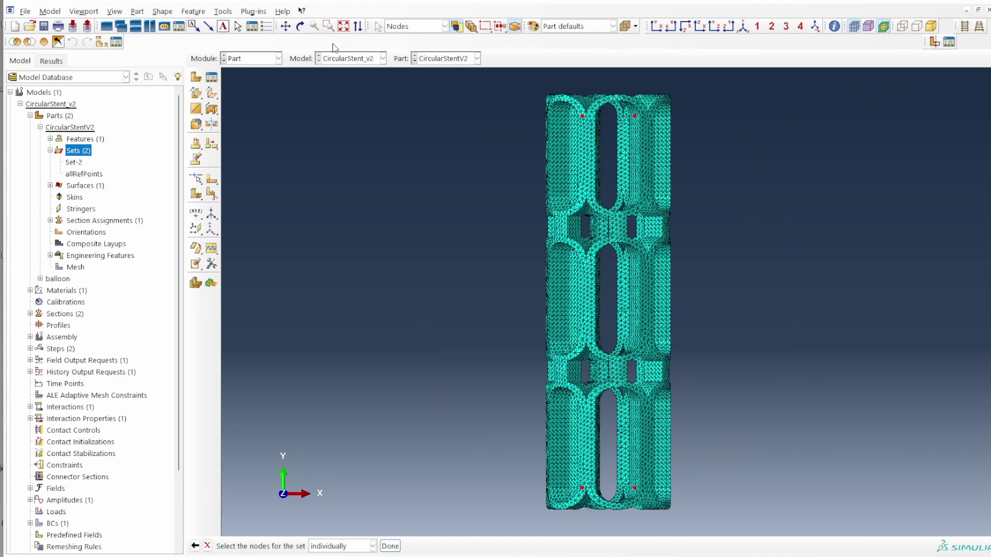
{"action": "left_click", "coordinate": [300, 26]}
{"action": "left_click_drag", "start_coordinate": [620, 308], "coordinate": [602, 169]}
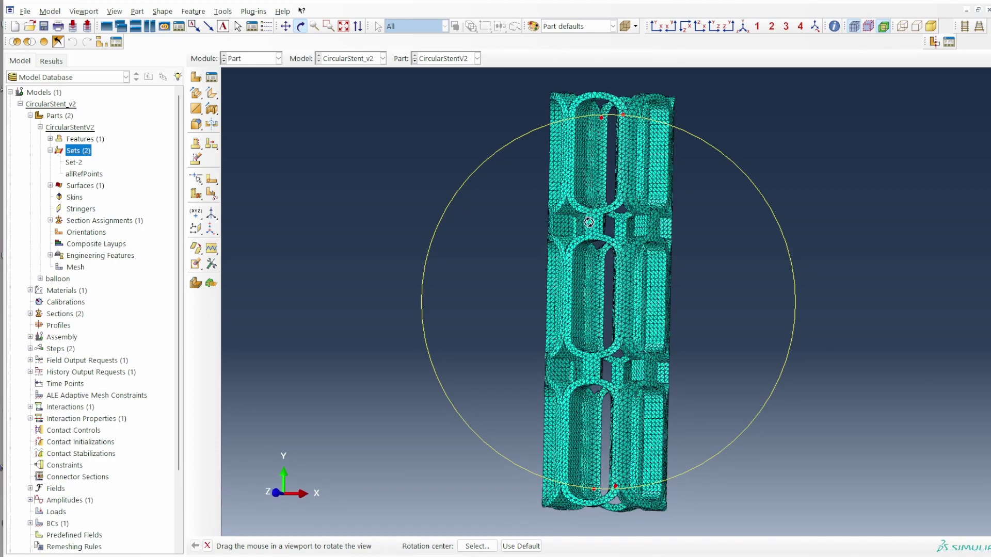
{"action": "scroll", "coordinate": [588, 305], "scroll_direction": "up", "scroll_amount": 10}
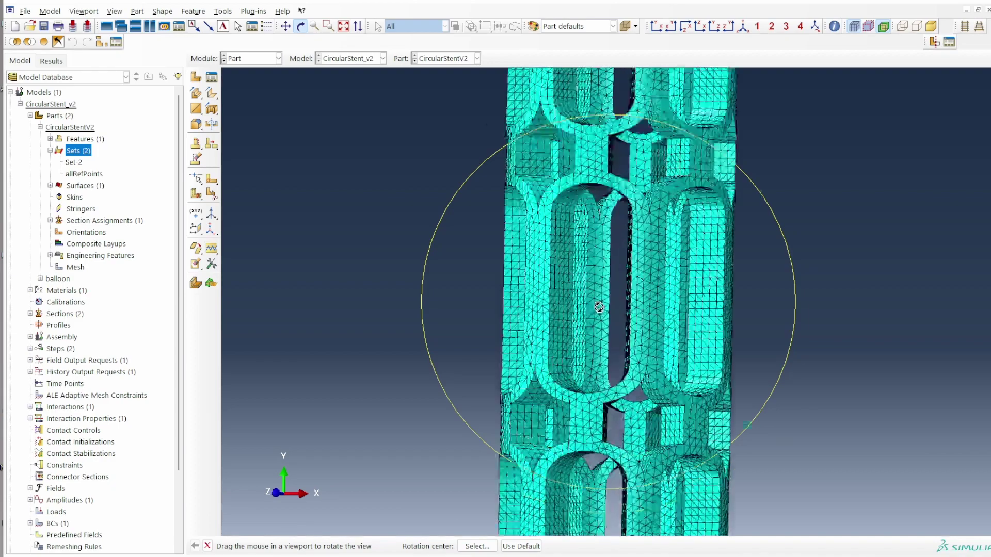
{"action": "scroll", "coordinate": [598, 300], "scroll_direction": "up", "scroll_amount": 5}
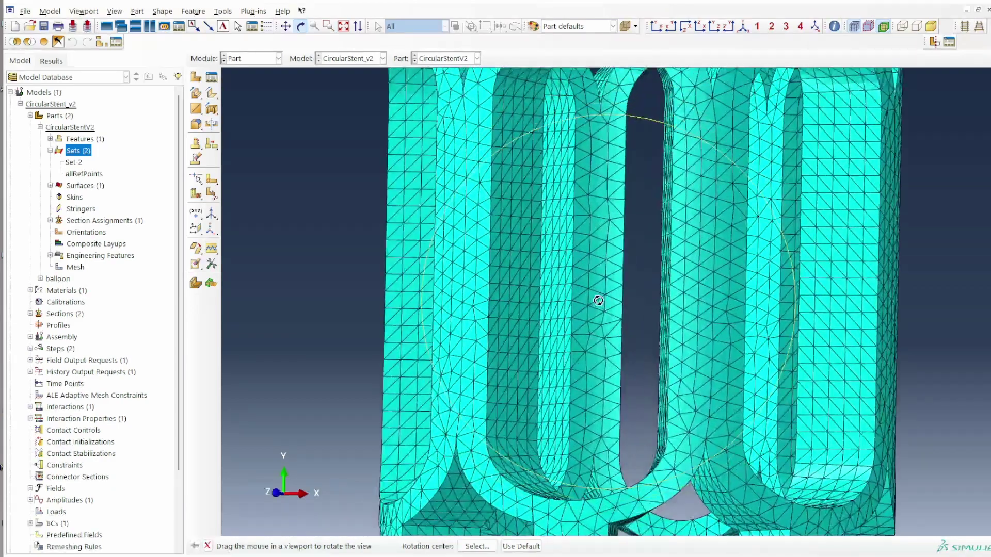
{"action": "right_click", "coordinate": [598, 301]}
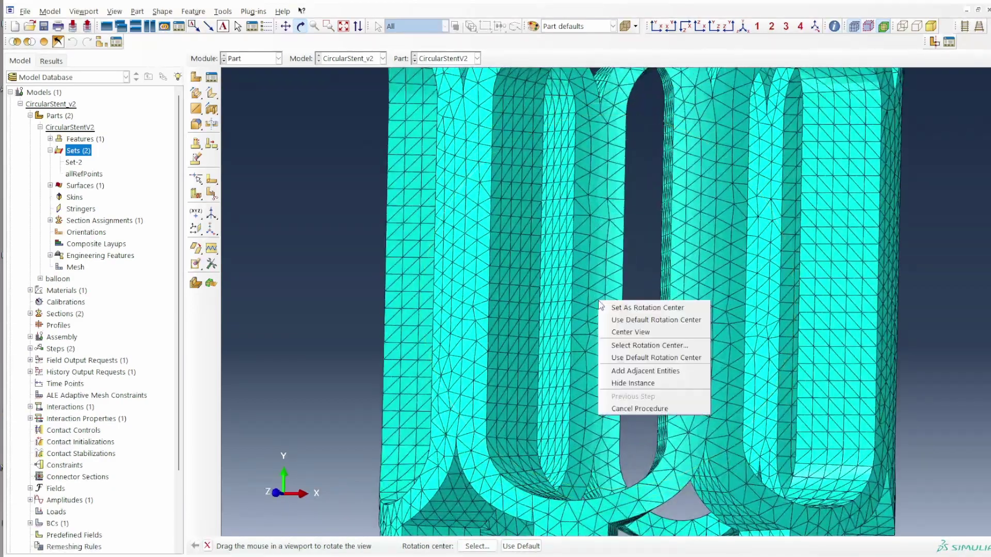
{"action": "left_click", "coordinate": [645, 403]}
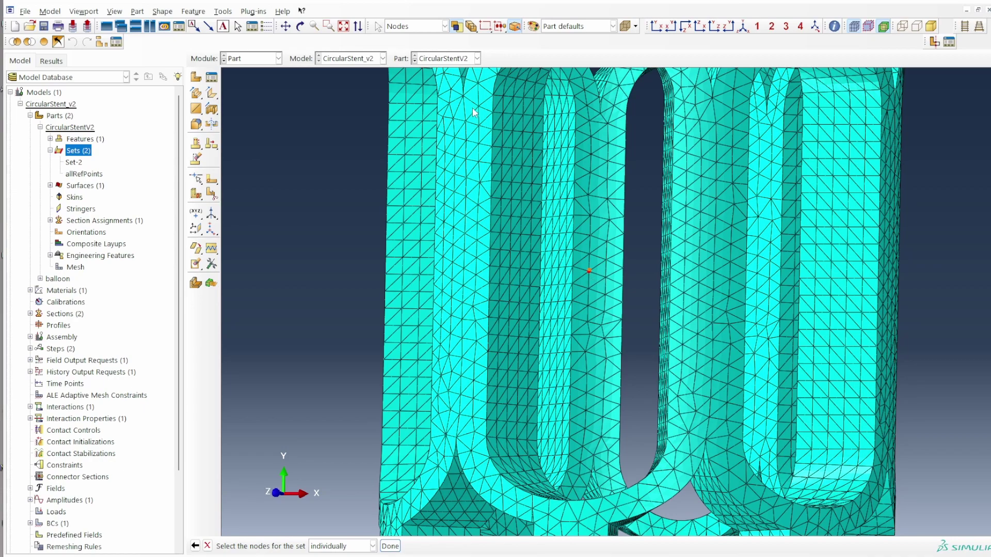
Step: Add the opposite inner strut node at the stent's mid-length on the +X, +Z side to the selection
{"action": "left_click", "coordinate": [299, 26]}
{"action": "left_click_drag", "start_coordinate": [565, 303], "coordinate": [837, 305]}
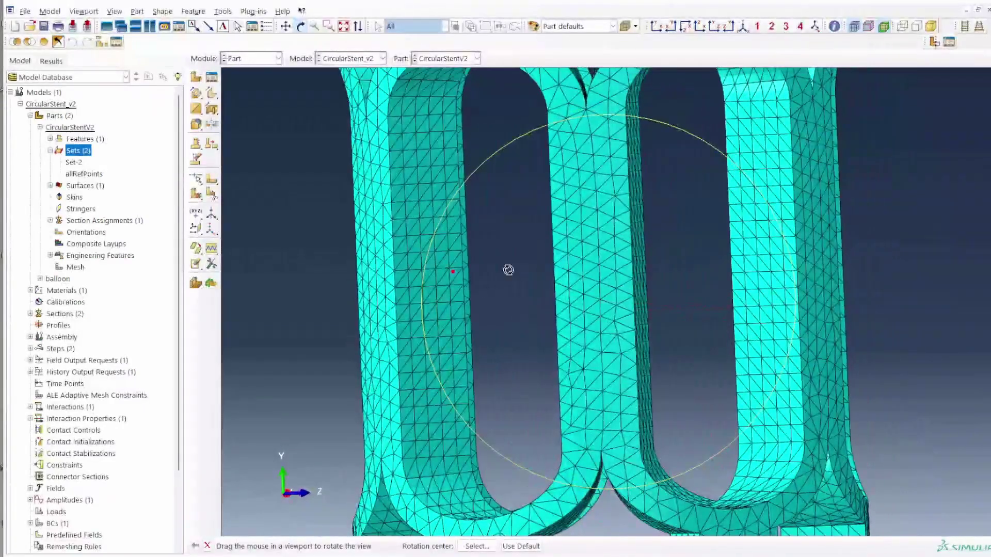
{"action": "left_click_drag", "start_coordinate": [509, 269], "coordinate": [656, 272]}
{"action": "right_click", "coordinate": [657, 272]}
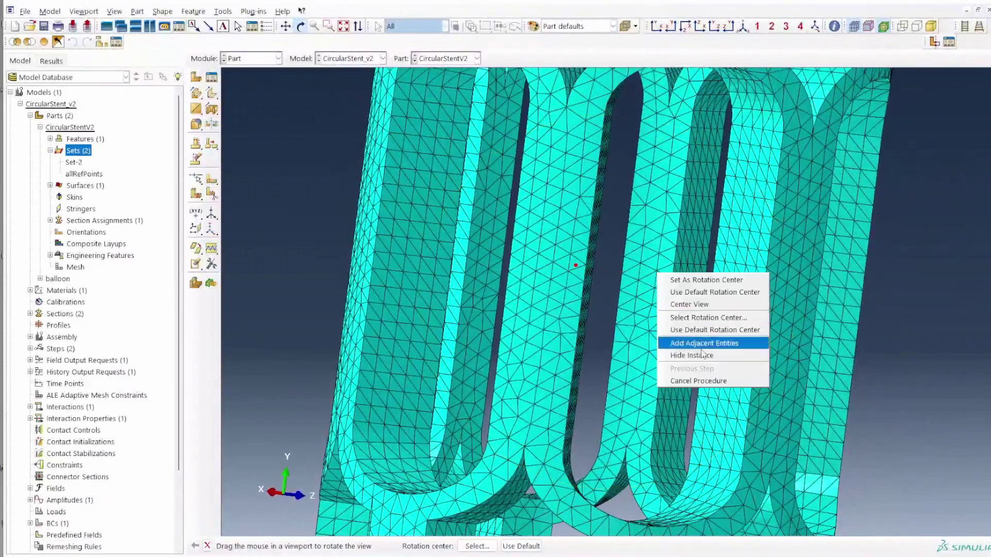
{"action": "left_click", "coordinate": [710, 380]}
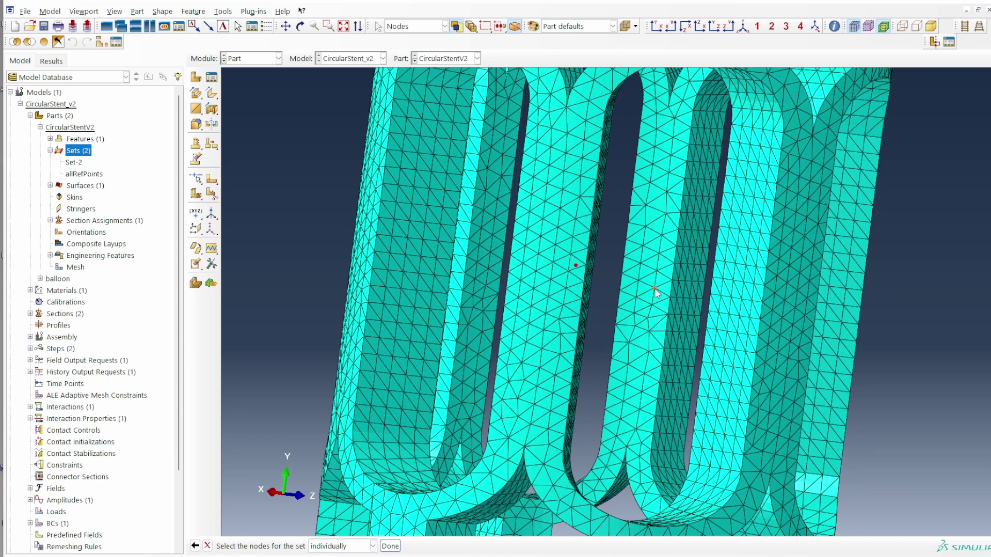
{"action": "left_click", "coordinate": [656, 270]}
Step: Complete the RefPointsAll node set and highlight its nodes on the stent for inspection
{"action": "left_click", "coordinate": [659, 27]}
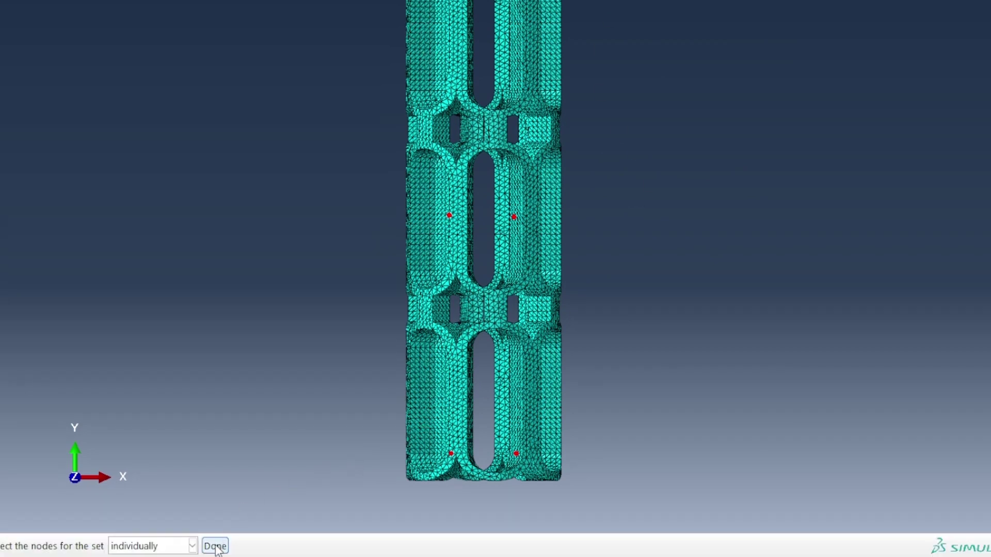
{"action": "left_click", "coordinate": [215, 544]}
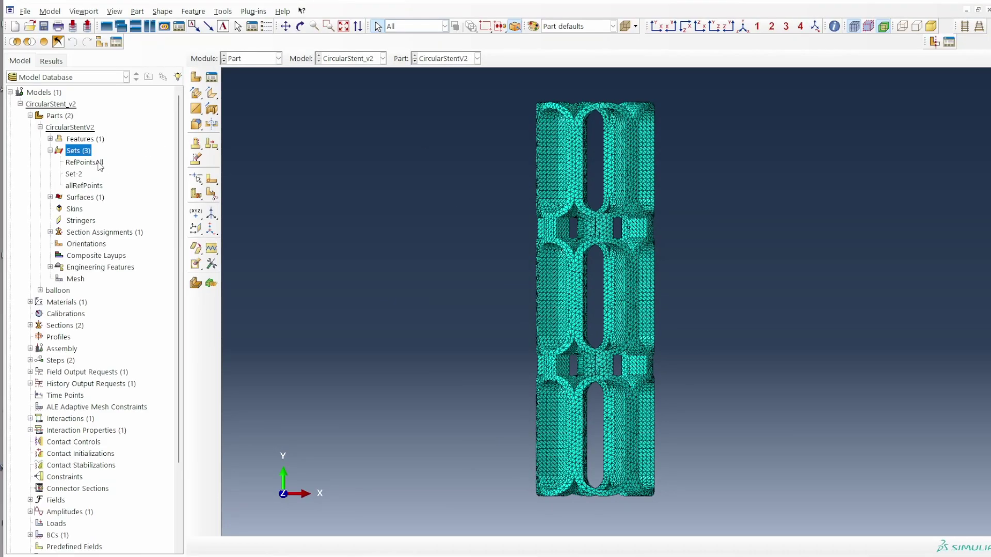
{"action": "left_click", "coordinate": [99, 164]}
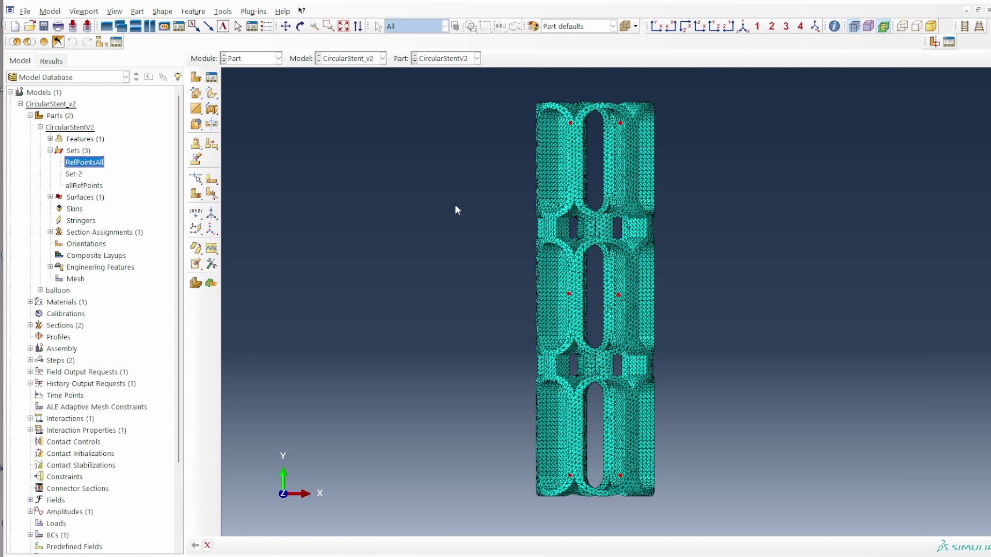
{"action": "left_click", "coordinate": [300, 26]}
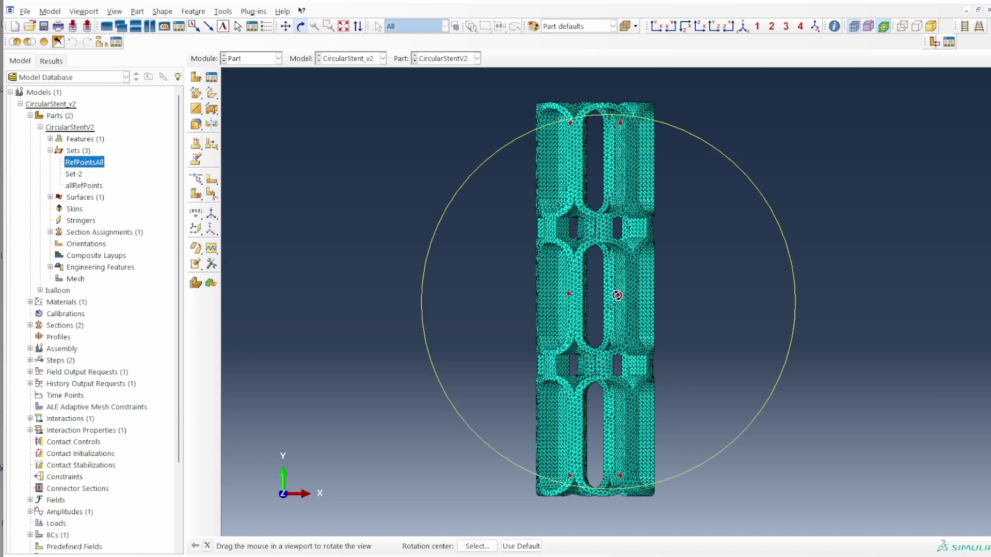
{"action": "left_click_drag", "start_coordinate": [618, 295], "coordinate": [565, 358]}
Step: Create a history output request named RefPointAllHO in the expand step
{"action": "scroll", "coordinate": [81, 209], "scroll_direction": "down", "scroll_amount": 3}
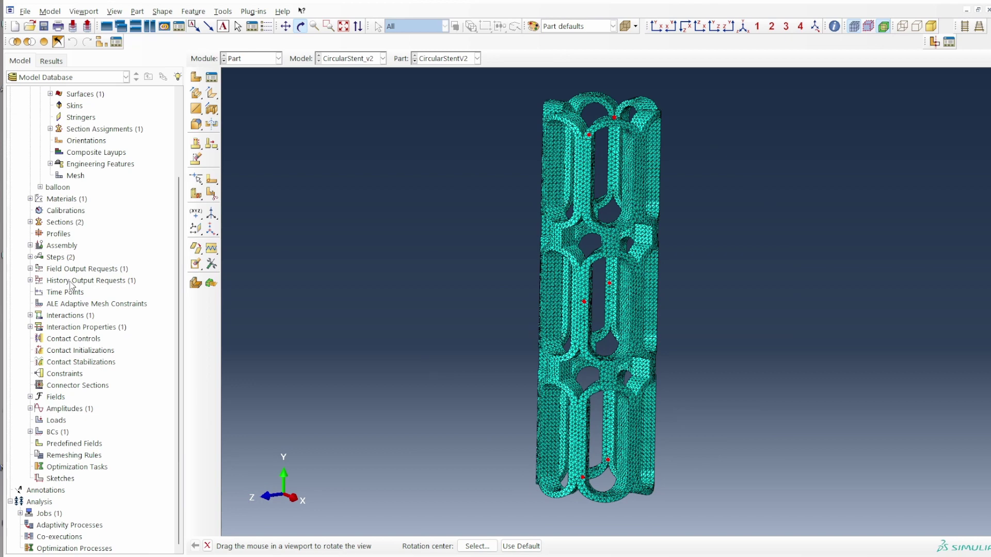
{"action": "double_click", "coordinate": [76, 281]}
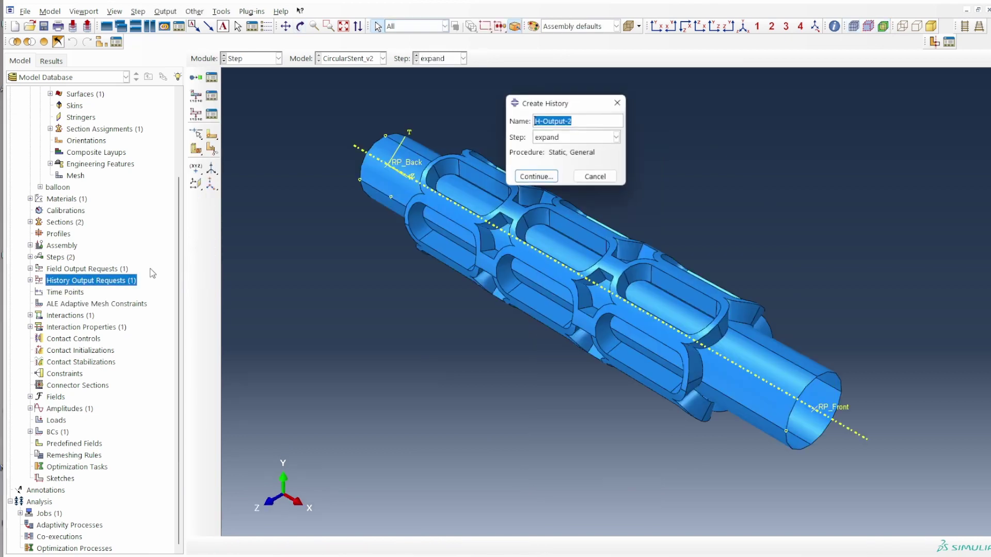
{"action": "type", "text": "Re"}
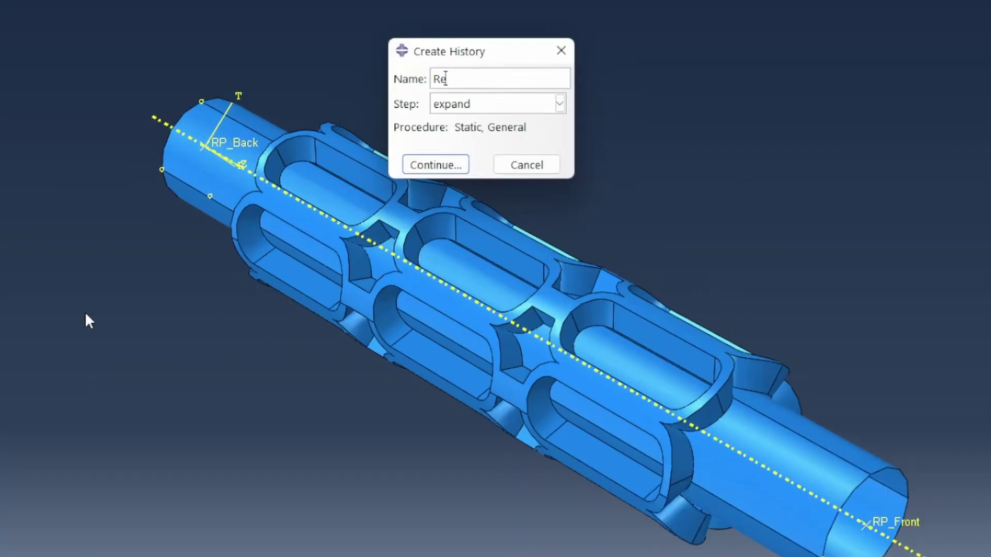
{"action": "type", "text": "fPointAllHO"}
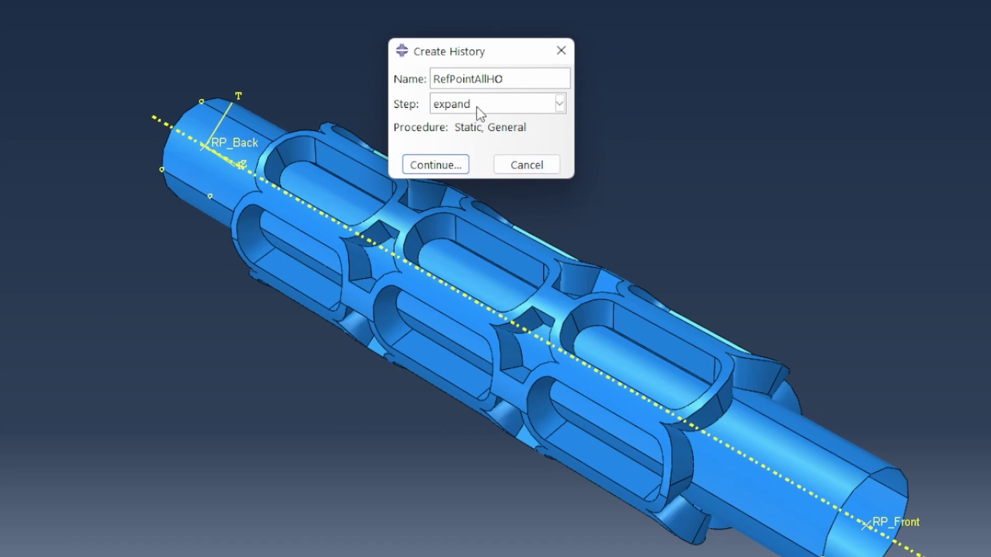
{"action": "left_click", "coordinate": [436, 166]}
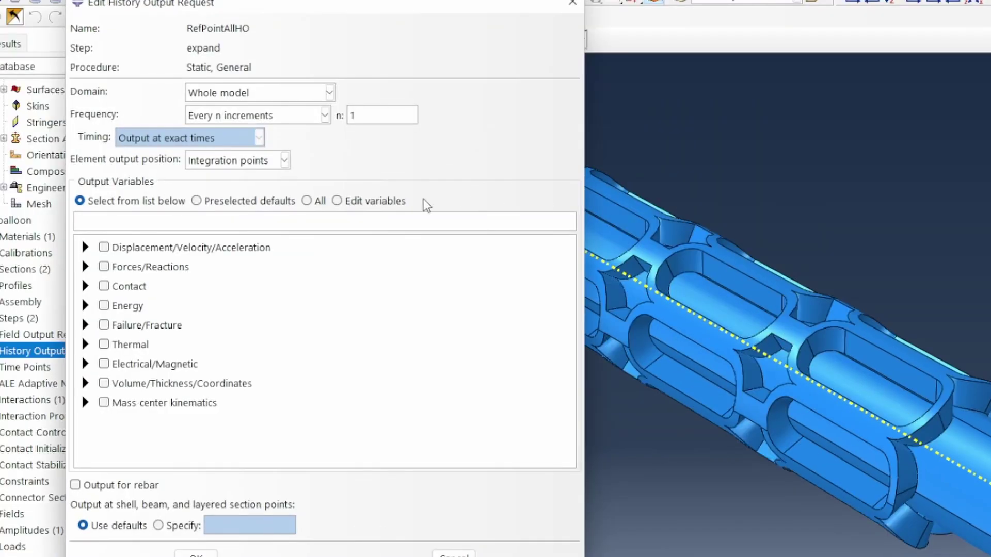
Step: Set the request's domain to the set circular stent v2-1-rad-2-li-lin-2-1.RefPointsAll
{"action": "left_click", "coordinate": [294, 97]}
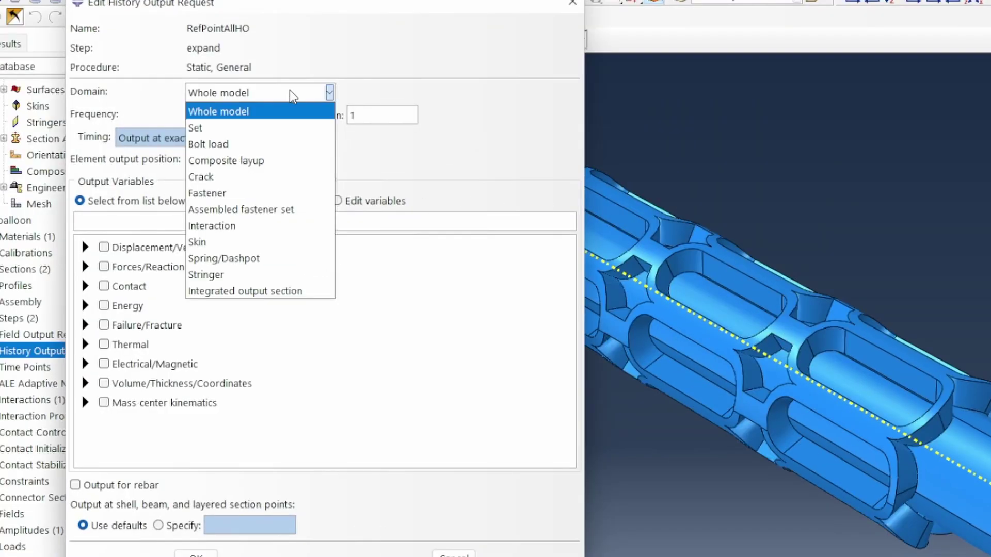
{"action": "left_click", "coordinate": [256, 129]}
{"action": "left_click", "coordinate": [408, 95]}
{"action": "left_click", "coordinate": [458, 128]}
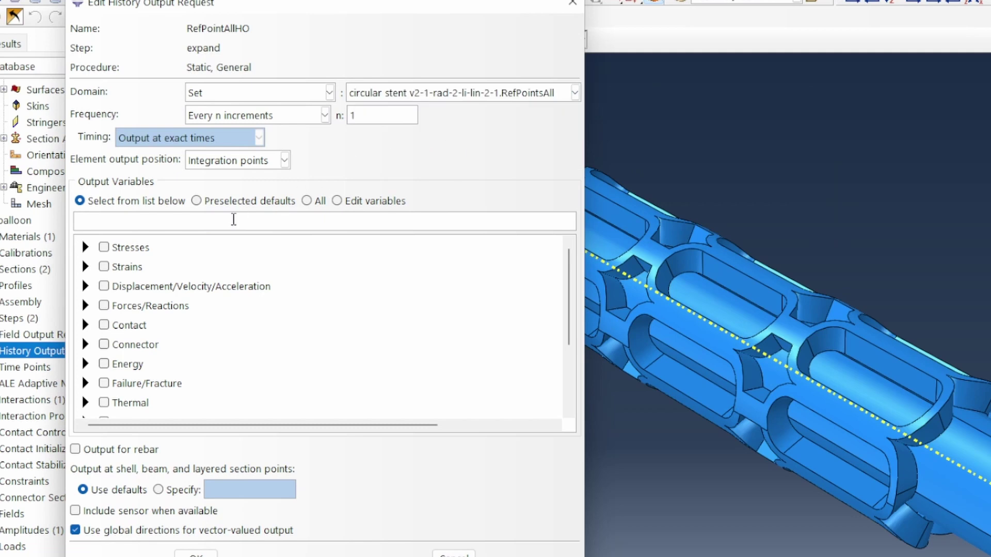
Step: Enter COOR1, COOR2, COOR3, U1, U2, U3 as the output variables and save the history output request
{"action": "left_click", "coordinate": [234, 221]}
{"action": "type", "text": "cooR1, COOR2, COOR3"}
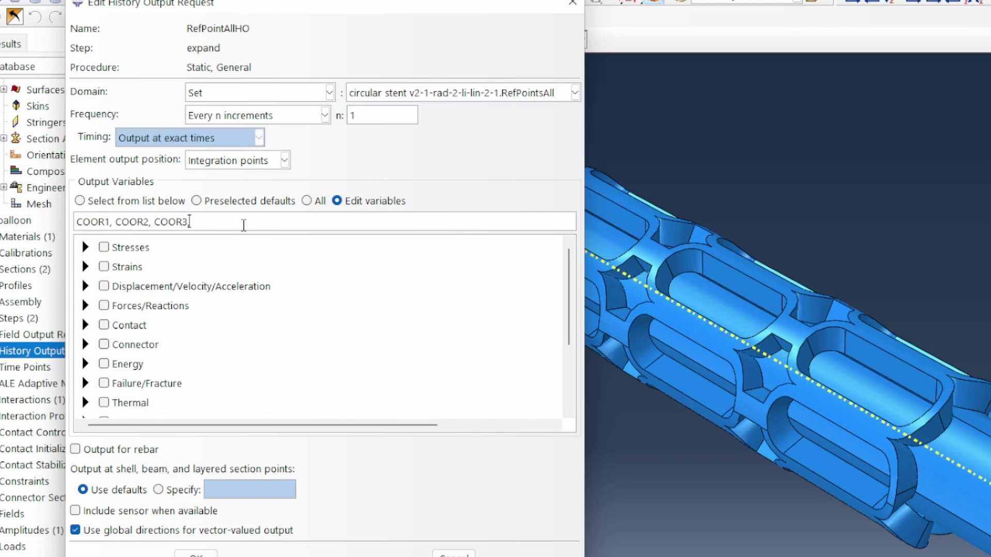
{"action": "type", "text": ", U1, U2, U3"}
{"action": "left_click_drag", "start_coordinate": [191, 222], "coordinate": [77, 222]}
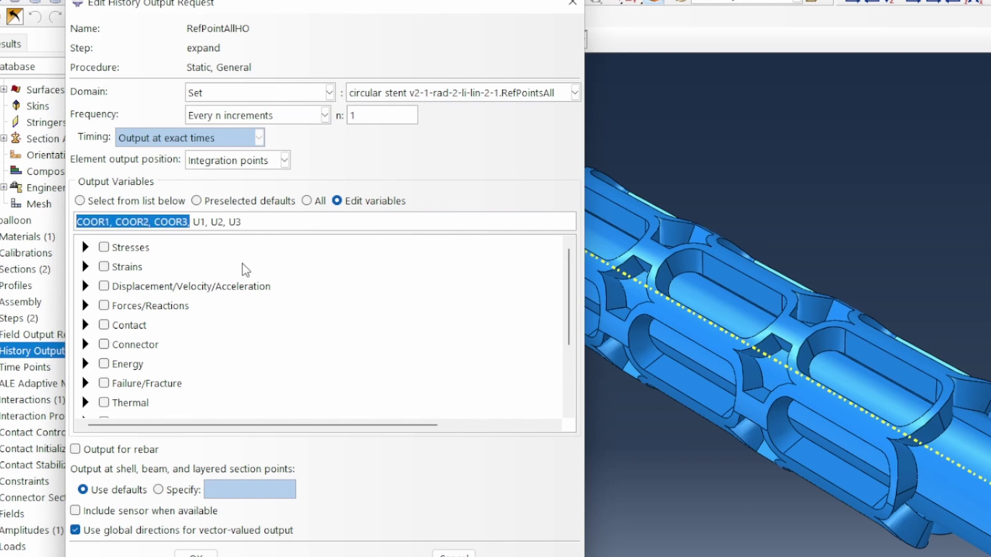
{"action": "left_click", "coordinate": [196, 555]}
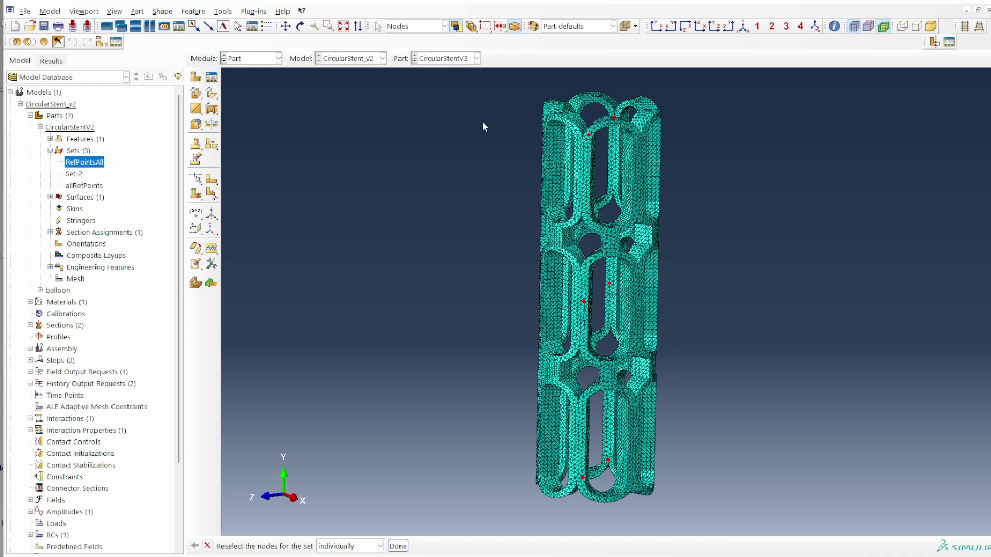
Step: Show the mesh node labels around the RefPointsAll node on the −X, −Z side of the stent's +Y end
{"action": "left_click", "coordinate": [300, 26]}
{"action": "mouse_move", "coordinate": [593, 129]}
{"action": "left_mouse_down"}
{"action": "mouse_move", "coordinate": [605, 165]}
{"action": "mouse_move", "coordinate": [600, 138]}
{"action": "left_mouse_up"}
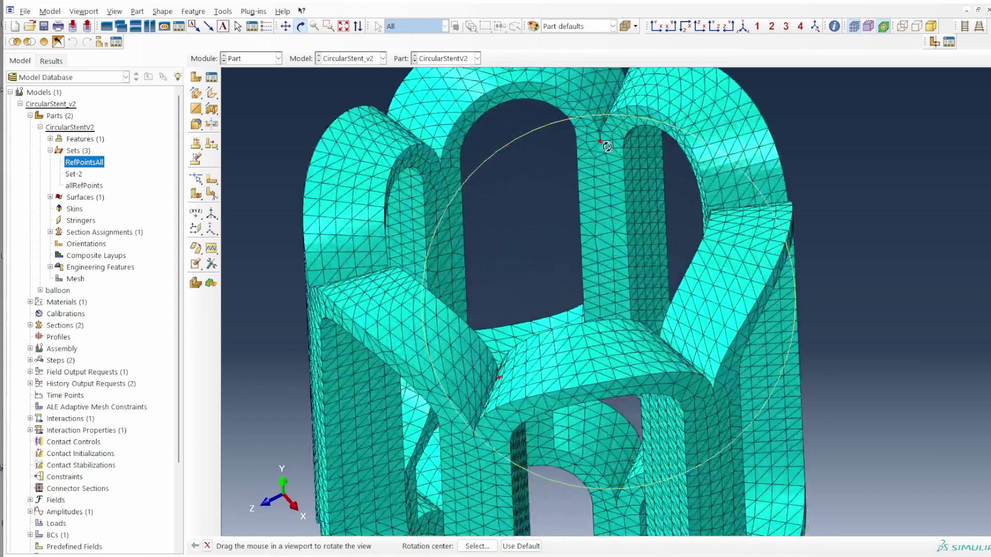
{"action": "scroll", "coordinate": [599, 140], "scroll_direction": "up", "scroll_amount": 6}
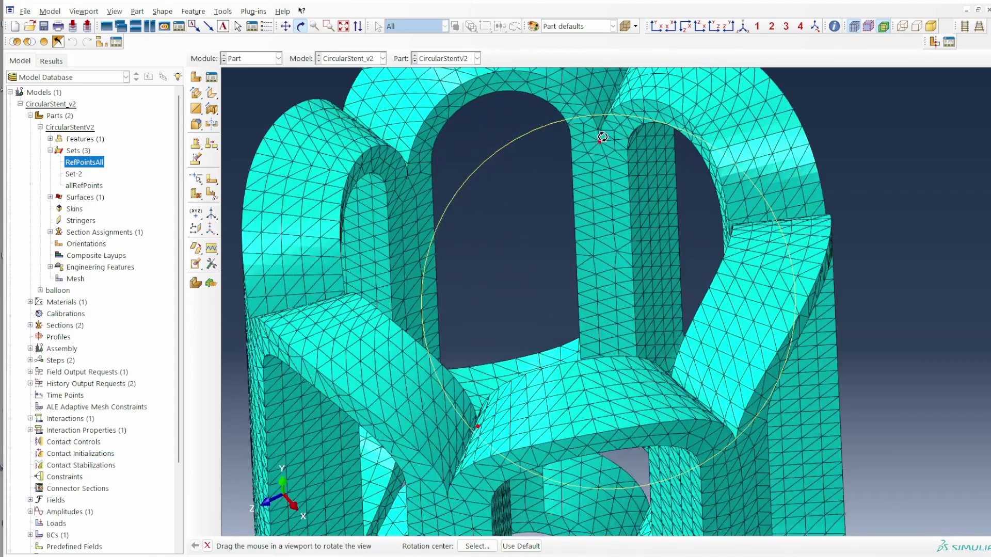
{"action": "scroll", "coordinate": [599, 146], "scroll_direction": "up", "scroll_amount": 8}
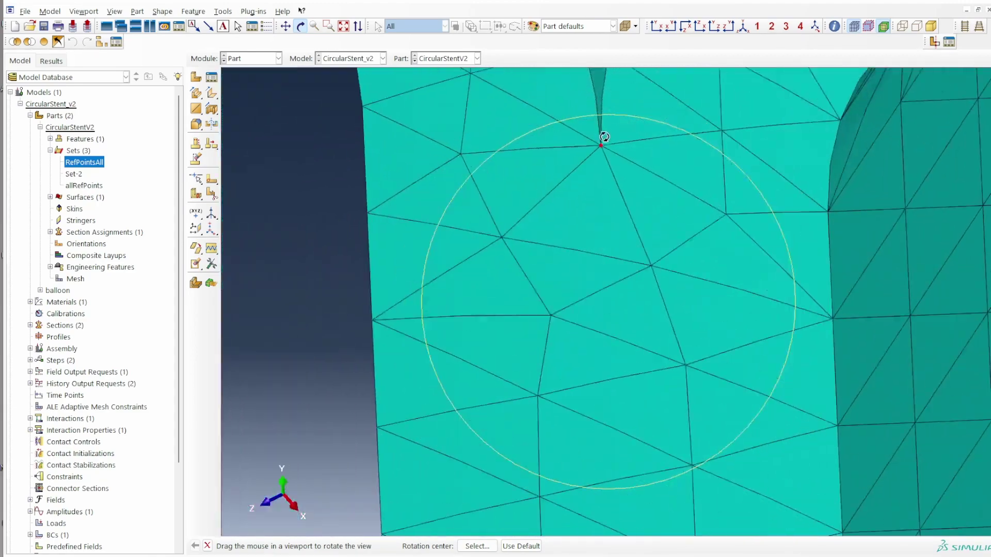
{"action": "left_click_drag", "start_coordinate": [599, 142], "coordinate": [588, 183]}
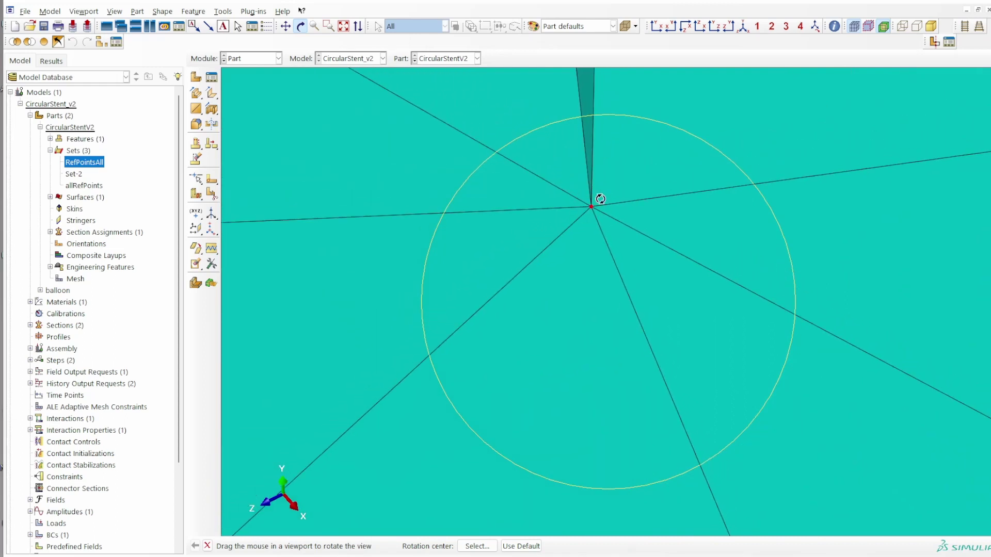
{"action": "left_click", "coordinate": [115, 11]}
{"action": "left_click", "coordinate": [152, 237]}
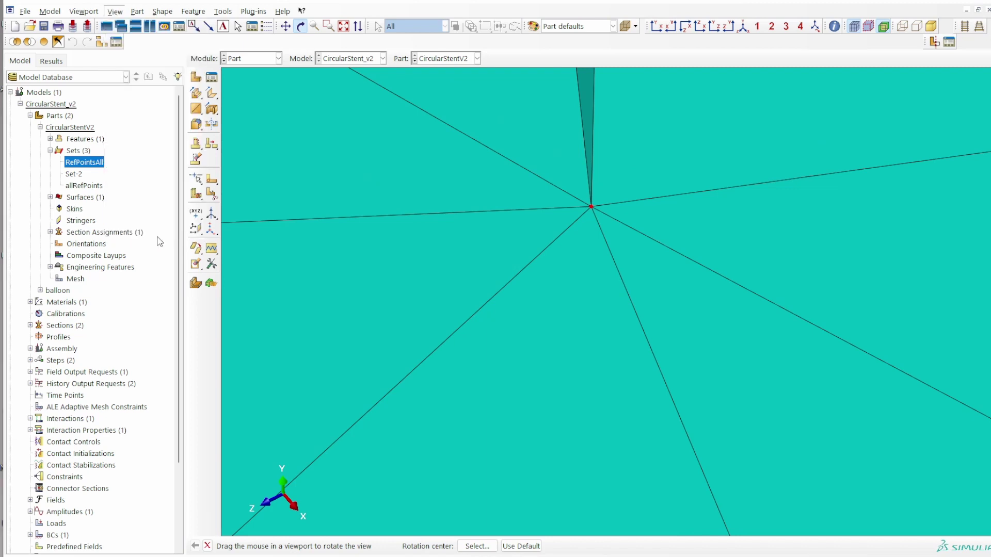
{"action": "left_click", "coordinate": [225, 100]}
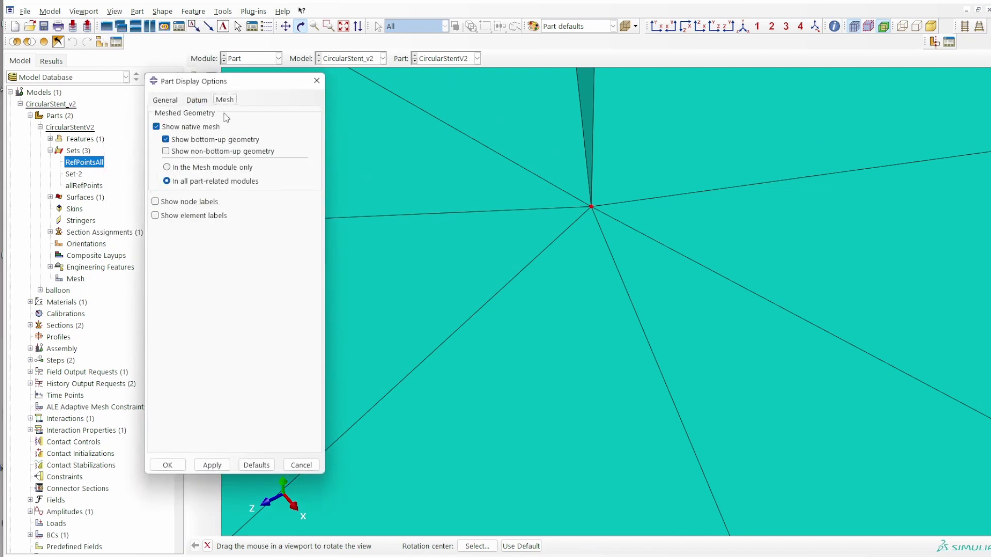
{"action": "left_click", "coordinate": [182, 205]}
{"action": "left_click", "coordinate": [211, 465]}
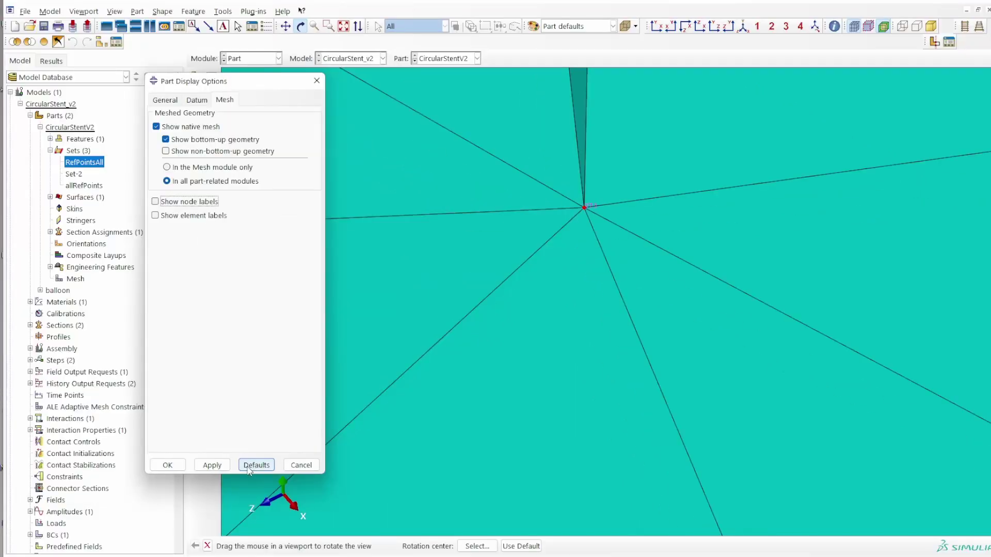
Step: Hide the node labels and view the stent end-on along the Y axis
{"action": "left_click", "coordinate": [212, 465]}
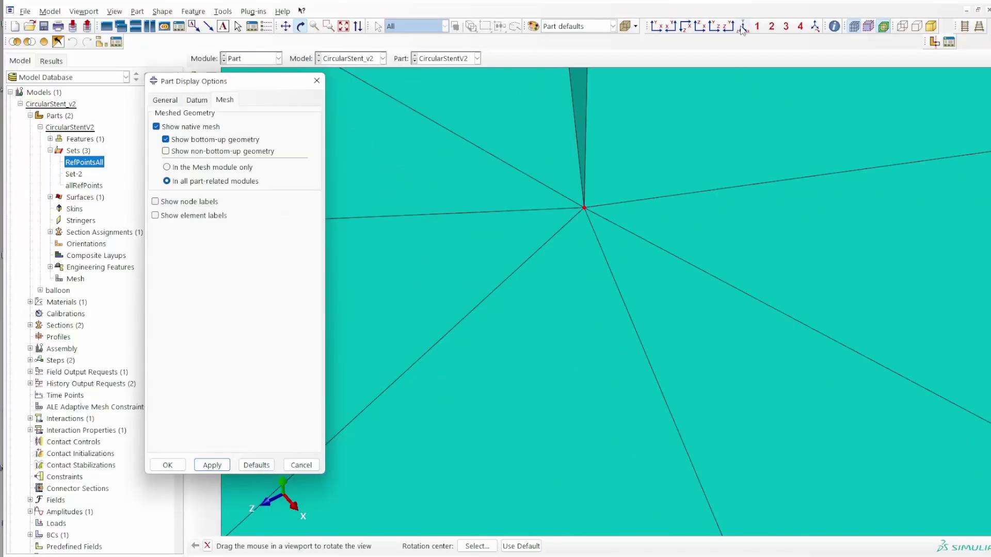
{"action": "left_click", "coordinate": [685, 25]}
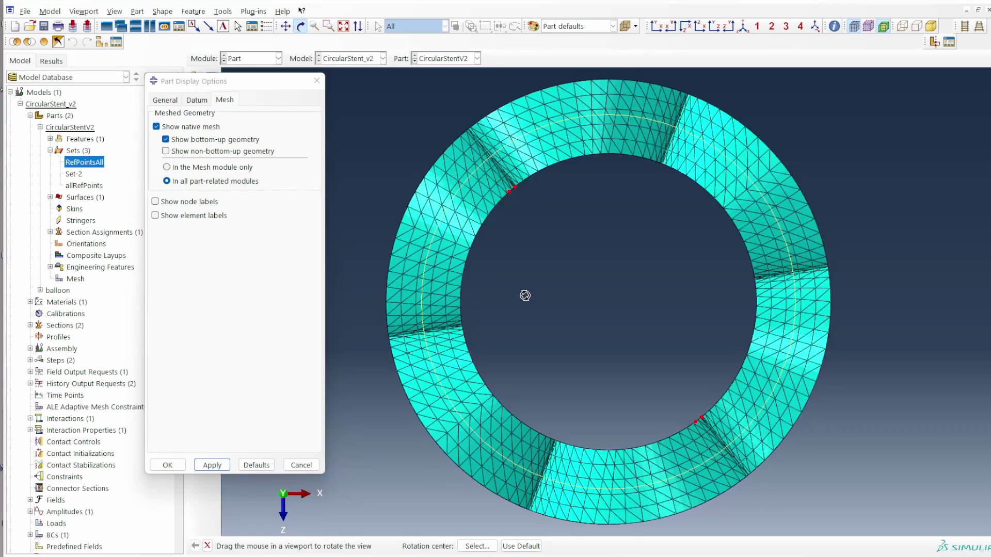
Step: Show the mesh node labels around the RefPointsAll node on the +X, +Z side of the stent's +Y end
{"action": "left_click", "coordinate": [980, 30]}
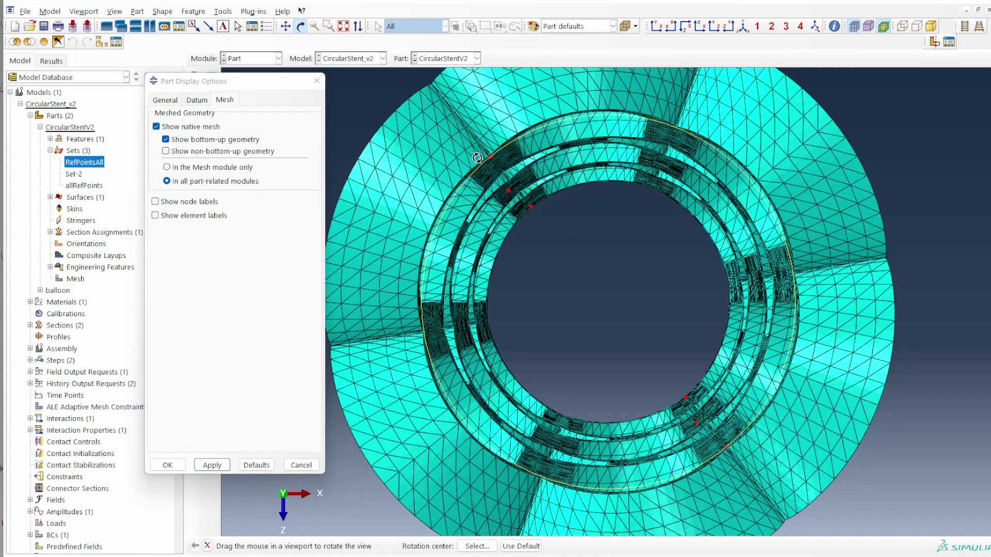
{"action": "scroll", "coordinate": [714, 463], "scroll_direction": "up", "scroll_amount": 10}
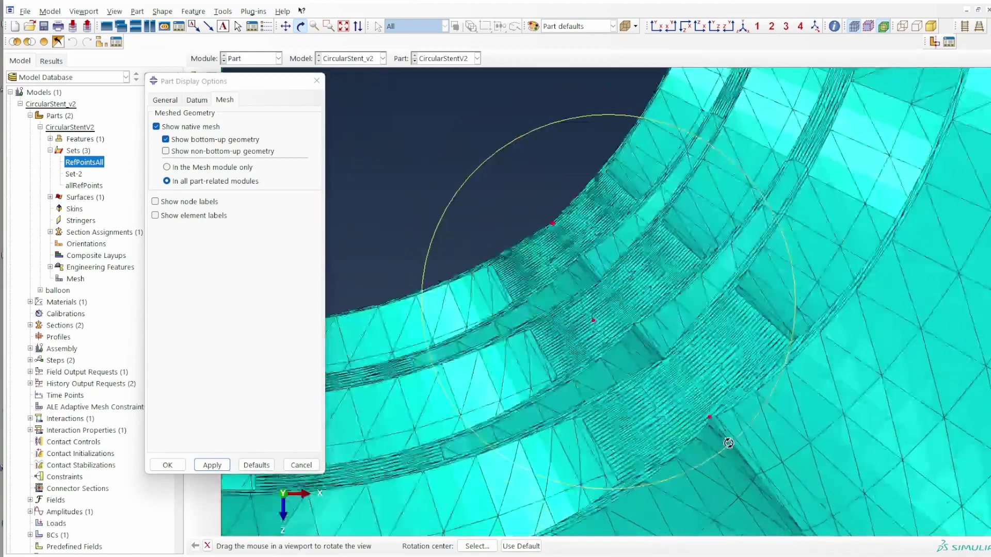
{"action": "scroll", "coordinate": [709, 412], "scroll_direction": "up", "scroll_amount": 10}
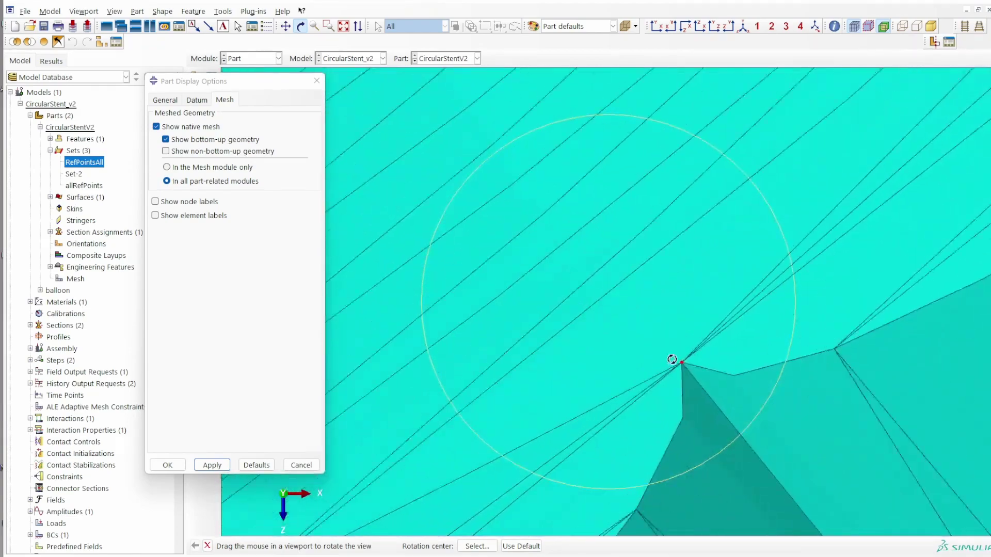
{"action": "scroll", "coordinate": [694, 367], "scroll_direction": "up", "scroll_amount": 10}
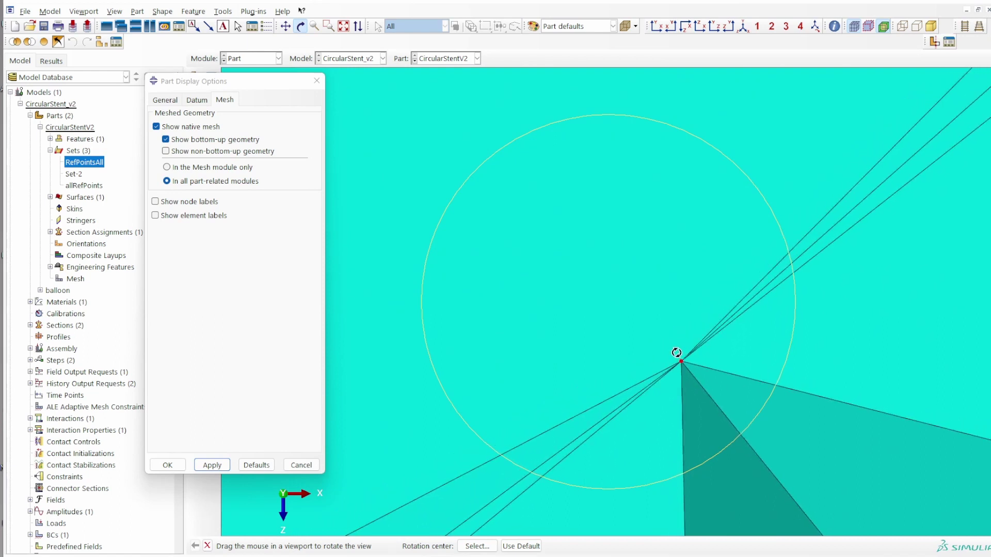
{"action": "left_click", "coordinate": [187, 201]}
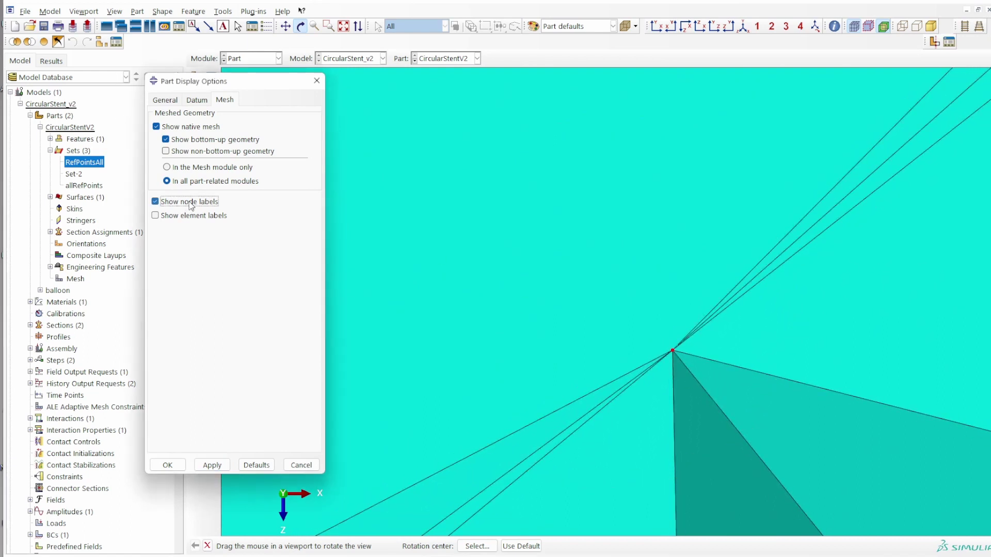
{"action": "left_click", "coordinate": [209, 465]}
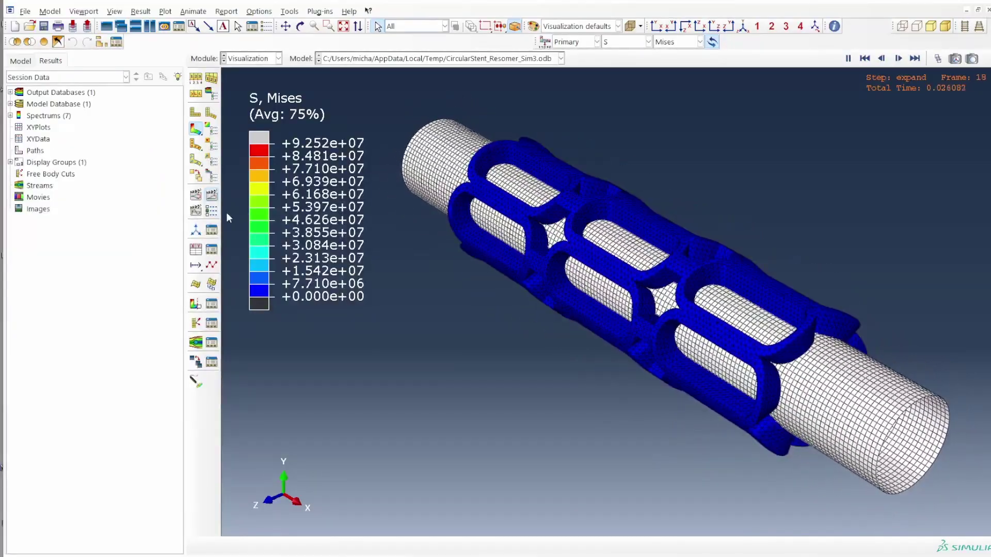
Step: Create an XY plot from ODB history output of COOR1, COOR2 and COOR3 for nodes 175 and 371 in ALLREFPOINTS
{"action": "left_click", "coordinate": [195, 250]}
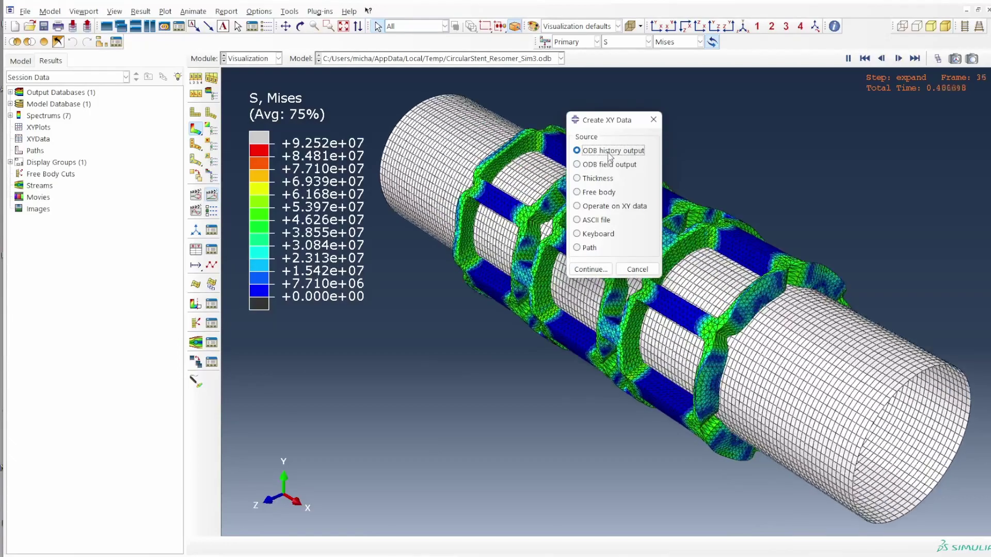
{"action": "key", "text": "Return"}
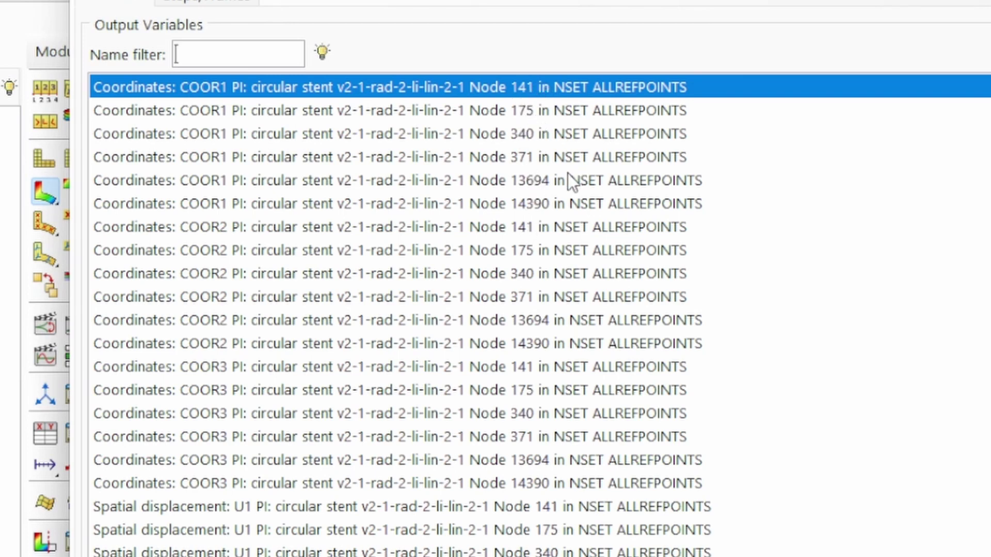
{"action": "left_click", "coordinate": [534, 156]}
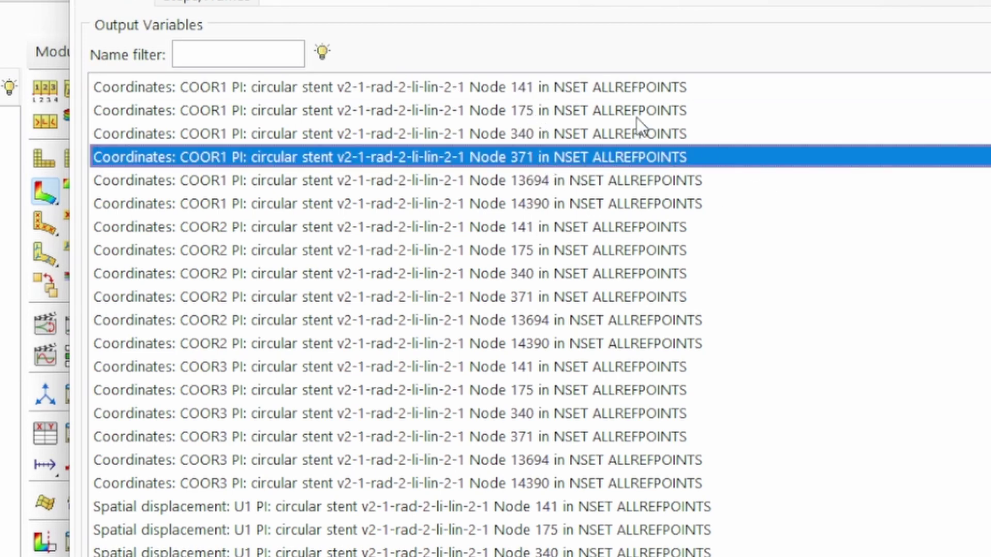
{"action": "left_click", "coordinate": [546, 108], "text": "ctrl"}
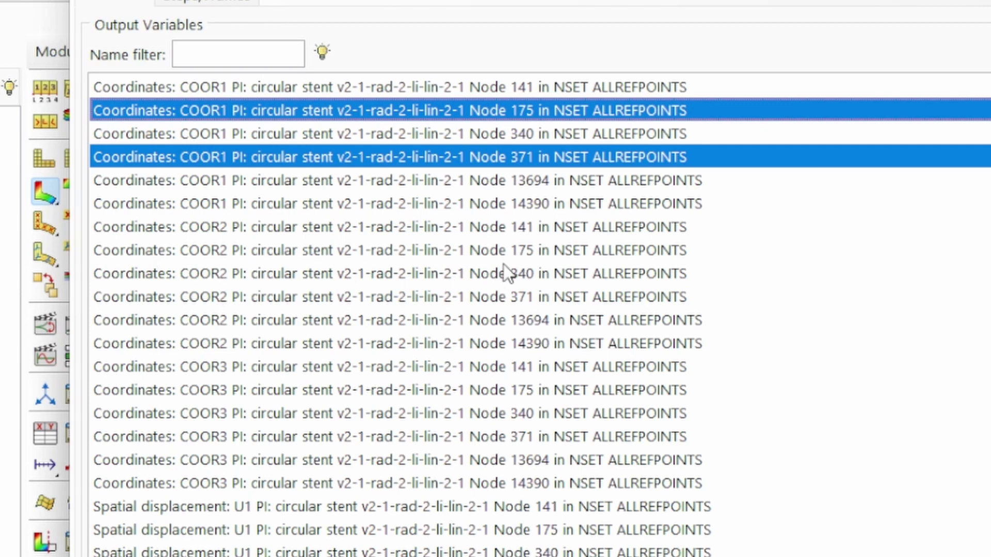
{"action": "left_click", "coordinate": [542, 255], "text": "ctrl"}
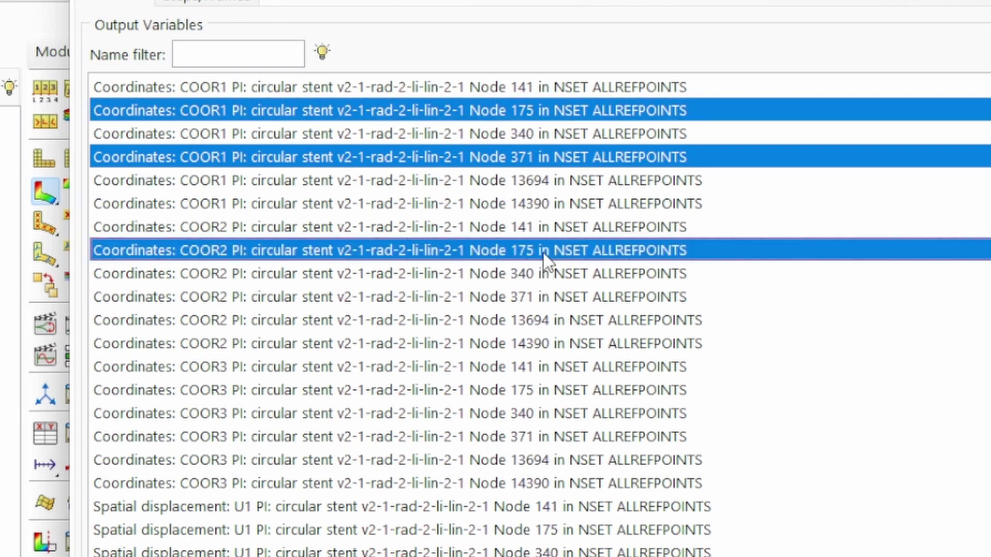
{"action": "left_click", "coordinate": [545, 300], "text": "ctrl"}
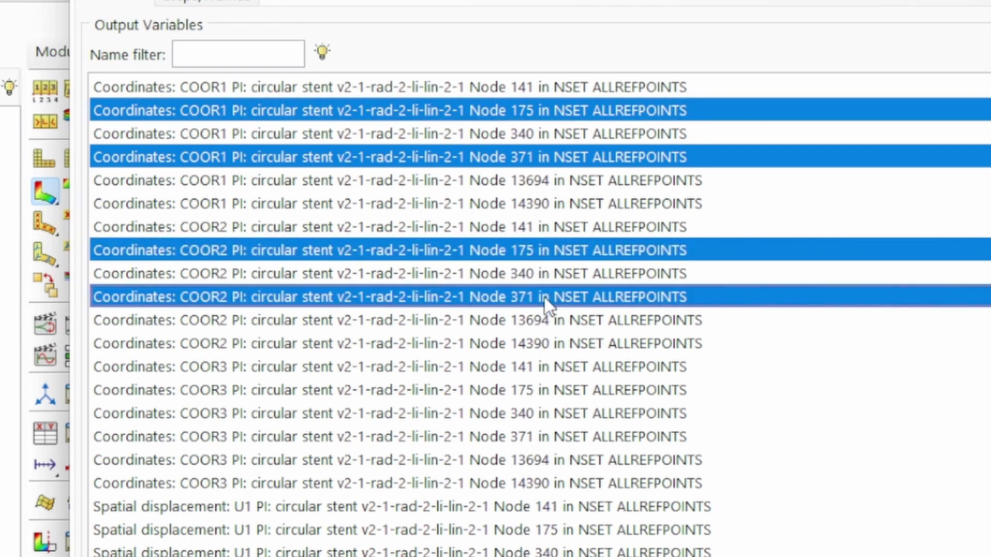
{"action": "left_click", "coordinate": [546, 390], "text": "ctrl"}
{"action": "left_click", "coordinate": [556, 438], "text": "ctrl"}
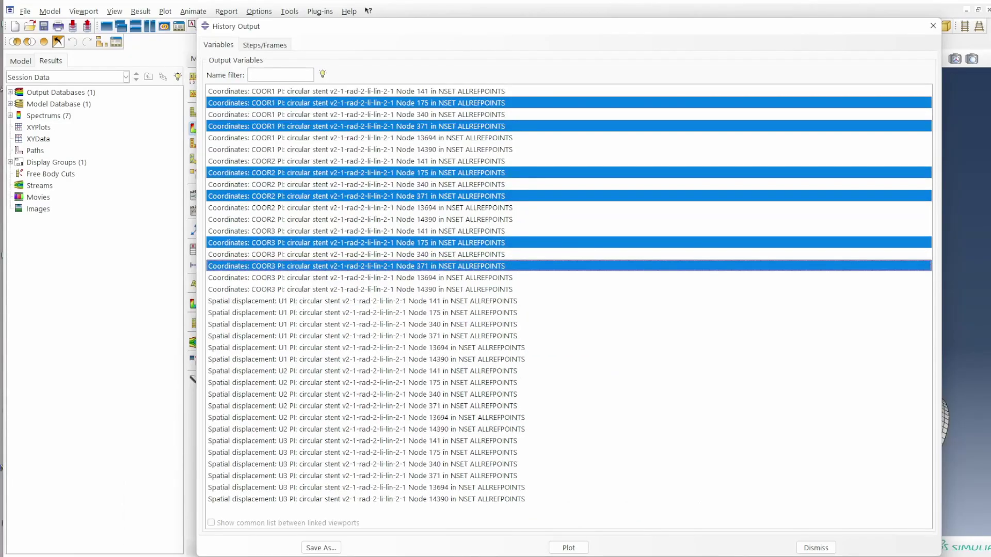
{"action": "left_click", "coordinate": [568, 548]}
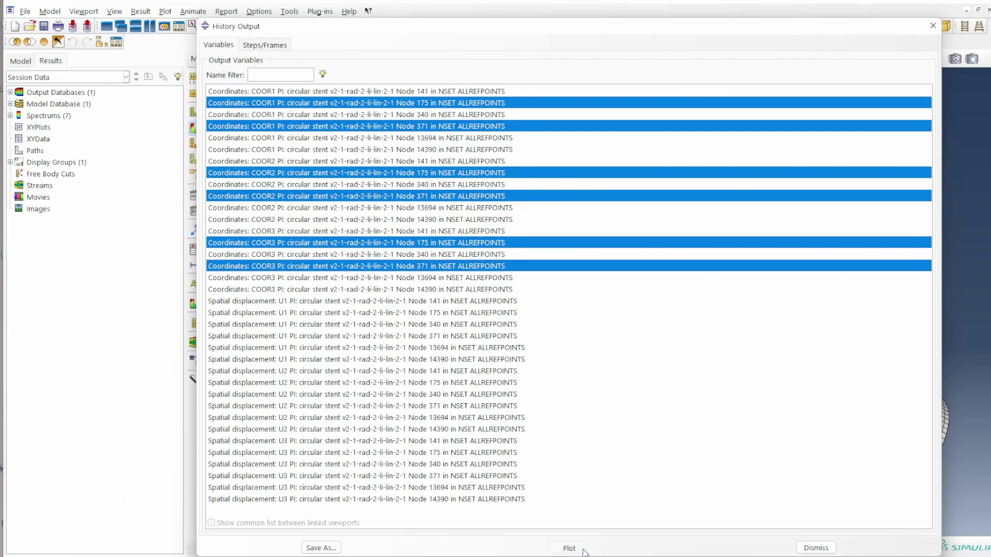
{"action": "left_click", "coordinate": [816, 548]}
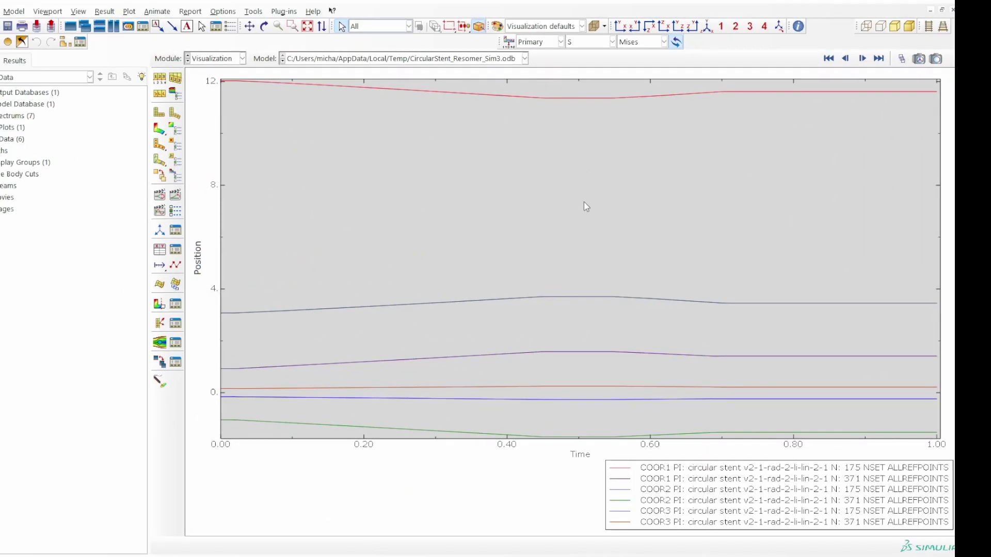
Step: Export the XY data of the plotted node coordinates to an Excel worksheet with the Abaqus plug-in
{"action": "left_click", "coordinate": [284, 11]}
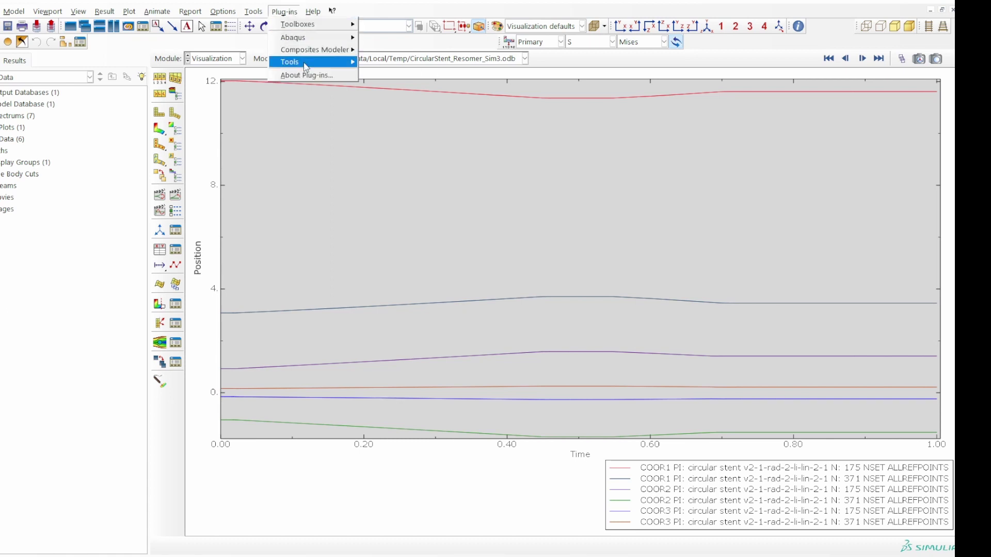
{"action": "mouse_move", "coordinate": [306, 64]}
{"action": "left_click", "coordinate": [392, 87]}
{"action": "left_click", "coordinate": [536, 157]}
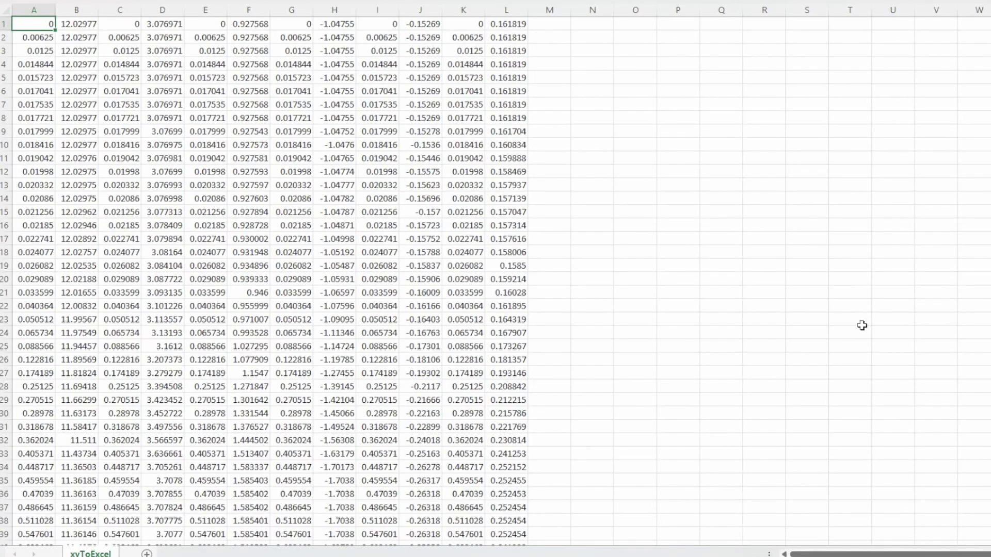
Step: Examine columns A to F of the exported sheet to tell the time columns from the coordinate columns
{"action": "left_click", "coordinate": [120, 10]}
{"action": "left_click", "coordinate": [34, 9]}
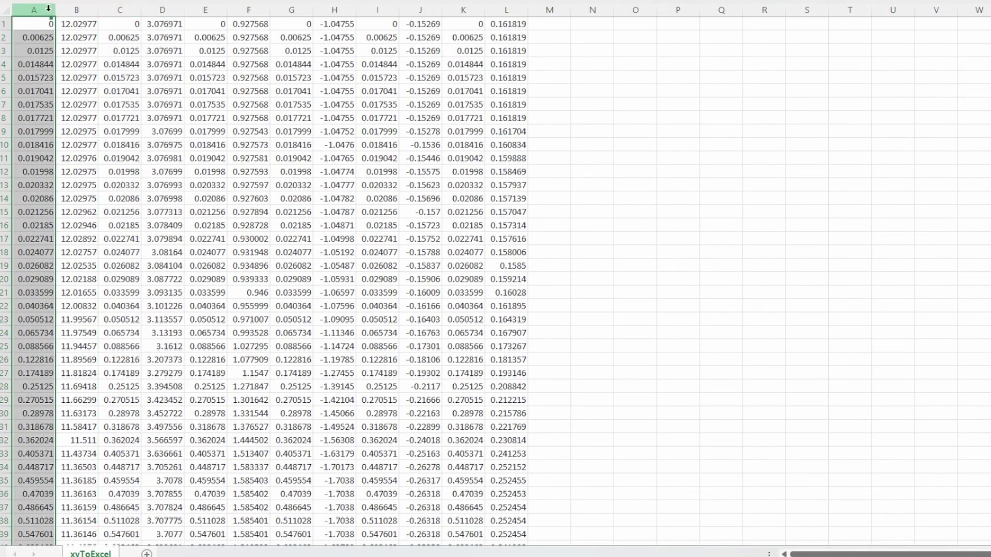
{"action": "left_click", "coordinate": [86, 9]}
{"action": "left_click", "coordinate": [120, 10]}
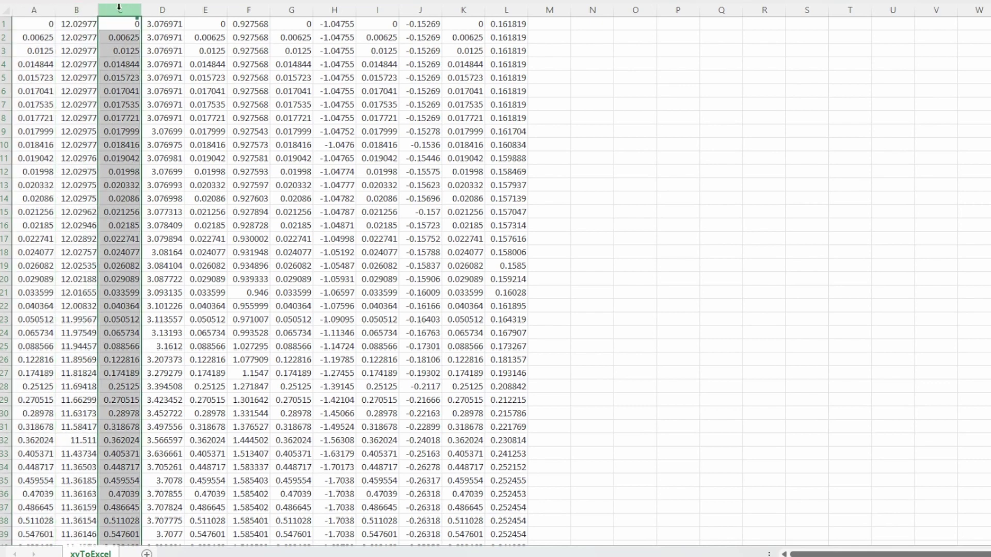
{"action": "left_click", "coordinate": [161, 9]}
{"action": "left_click", "coordinate": [211, 8]}
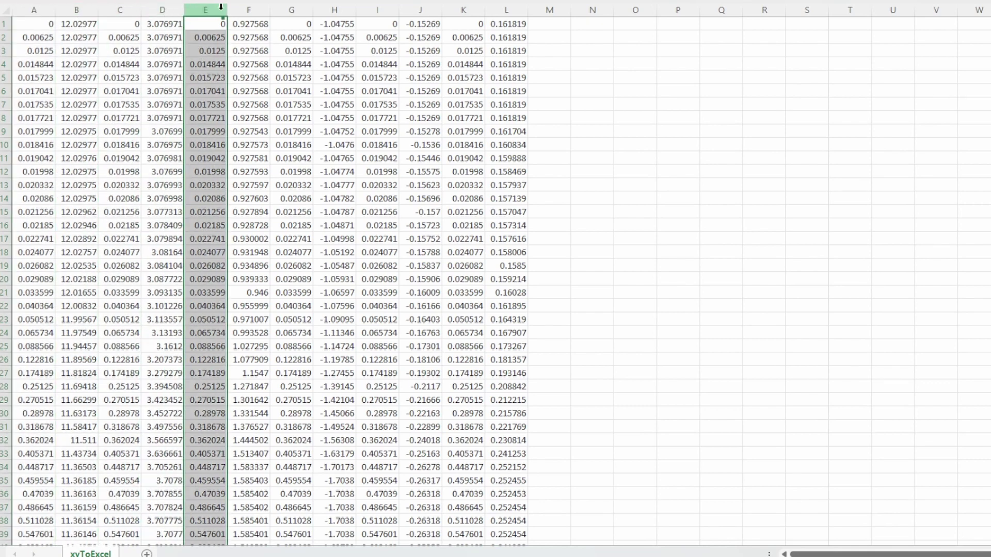
{"action": "left_click", "coordinate": [253, 7]}
{"action": "left_click", "coordinate": [641, 106]}
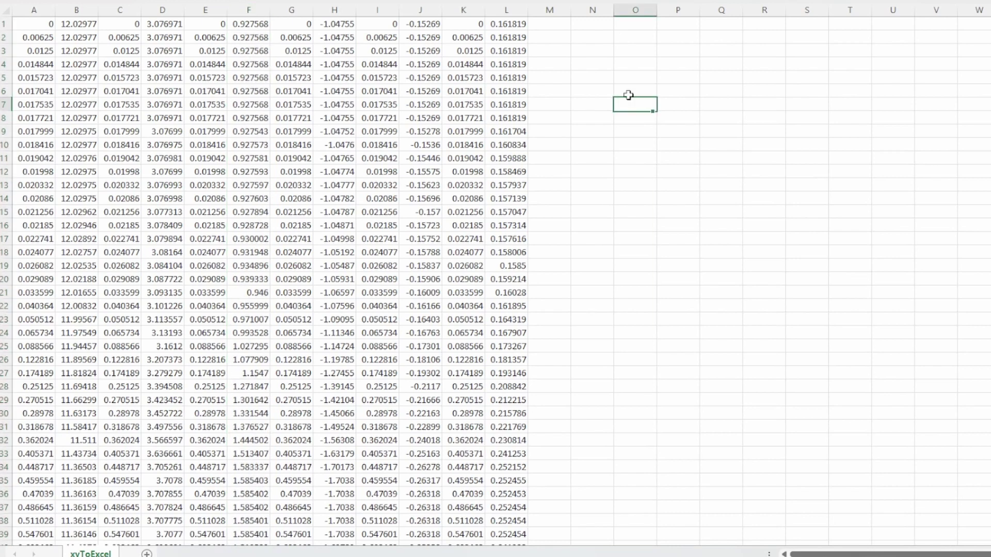
Step: Delete the repeated time columns C, E, G, I and K, keeping the time values in column A
{"action": "left_click", "coordinate": [46, 24]}
{"action": "left_click", "coordinate": [43, 10]}
{"action": "left_click", "coordinate": [123, 9], "text": "ctrl"}
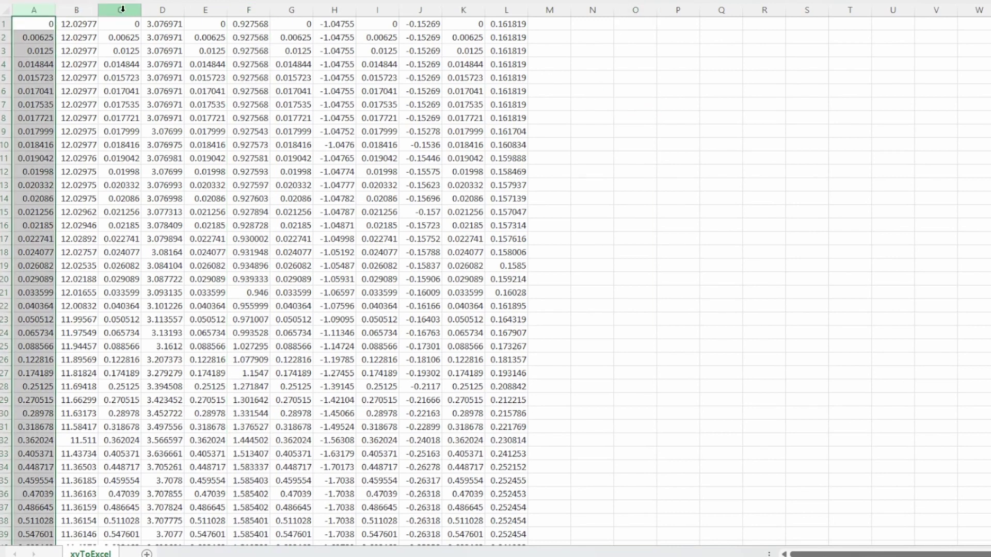
{"action": "left_click", "coordinate": [123, 9]}
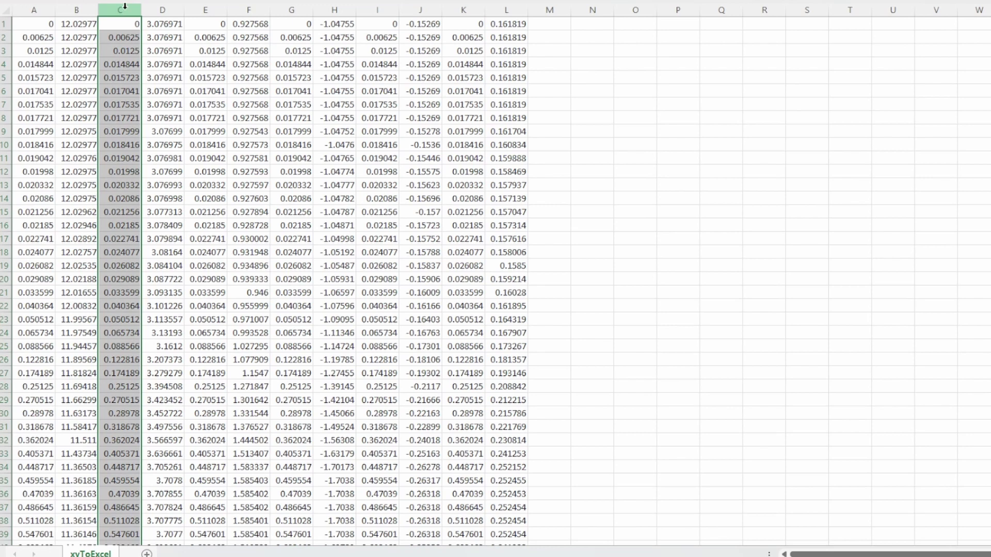
{"action": "left_click", "coordinate": [205, 9], "text": "ctrl"}
{"action": "left_click", "coordinate": [297, 7], "text": "ctrl"}
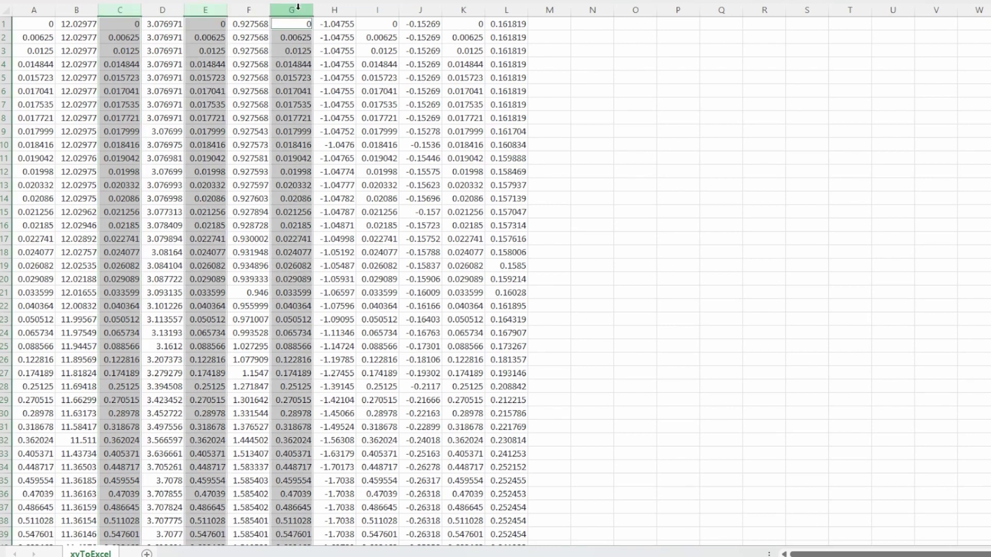
{"action": "left_click", "coordinate": [378, 9], "text": "ctrl"}
{"action": "left_click", "coordinate": [466, 9], "text": "ctrl"}
{"action": "right_click", "coordinate": [471, 12]}
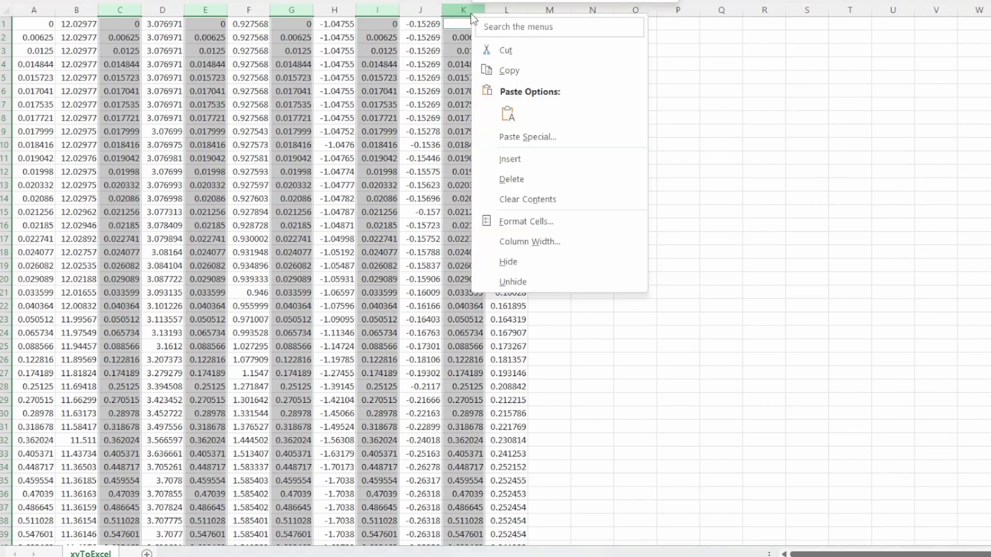
{"action": "left_click", "coordinate": [591, 180]}
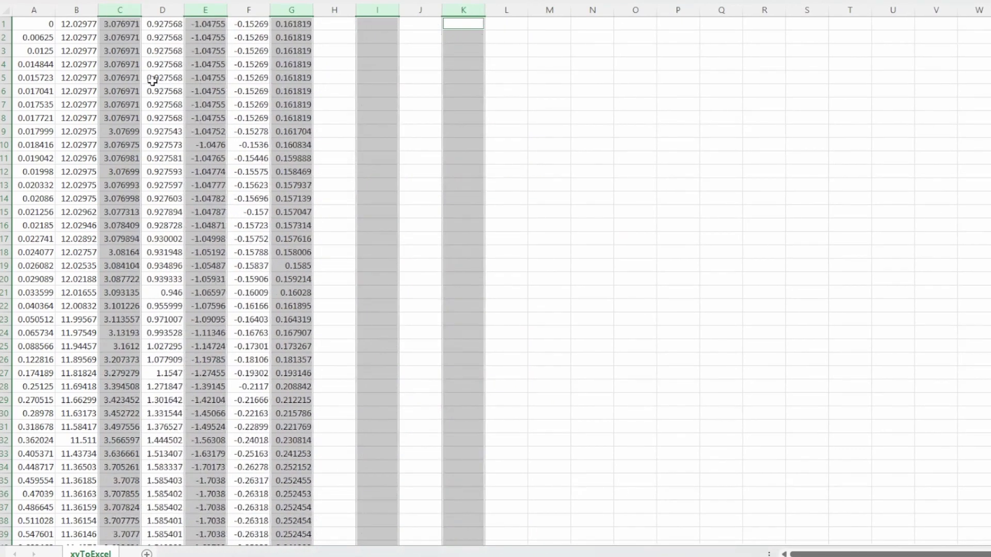
Step: Copy the time and coordinate data in A1:G52
{"action": "left_click", "coordinate": [495, 106]}
{"action": "left_click_drag", "start_coordinate": [44, 24], "coordinate": [291, 93]}
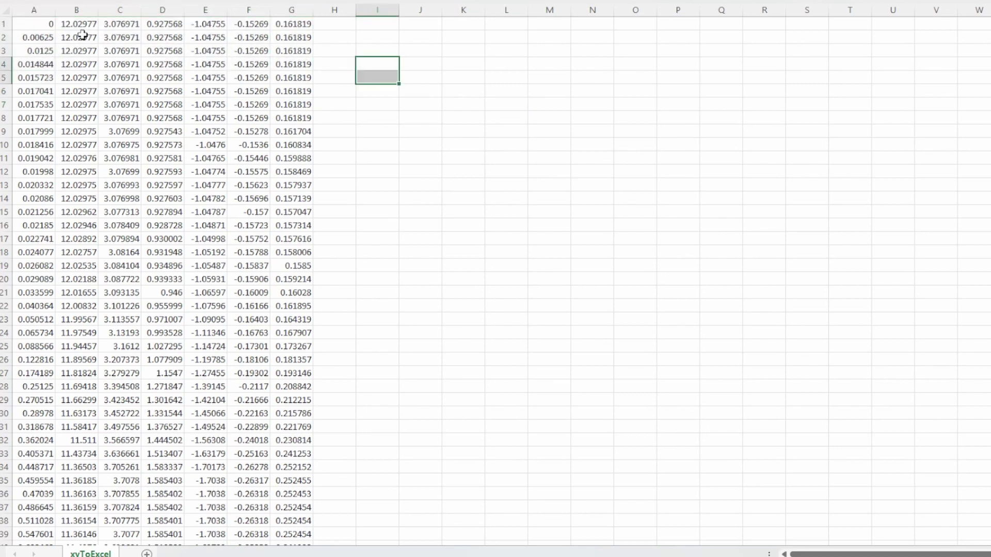
{"action": "left_click", "coordinate": [21, 10]}
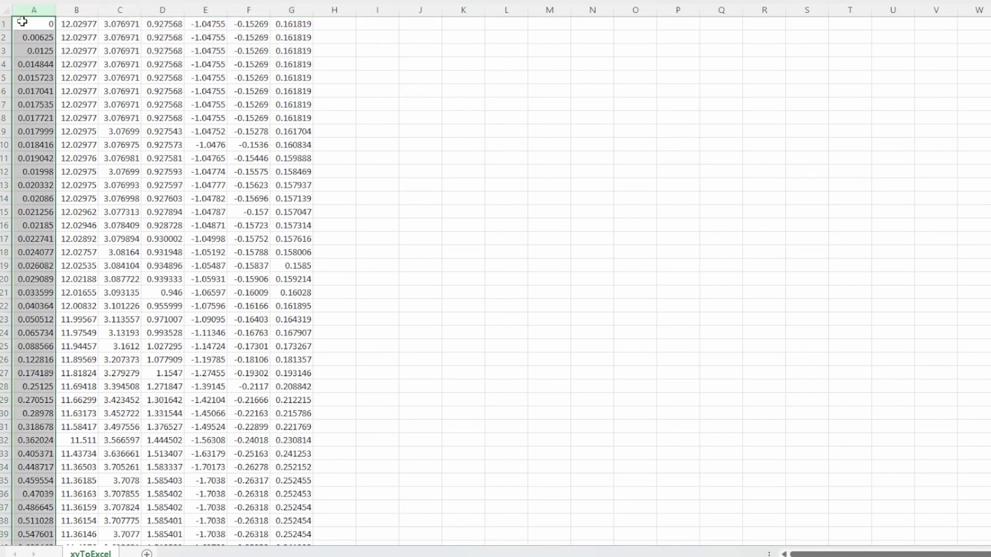
{"action": "left_click", "coordinate": [30, 23]}
{"action": "left_click_drag", "start_coordinate": [30, 23], "coordinate": [258, 65]}
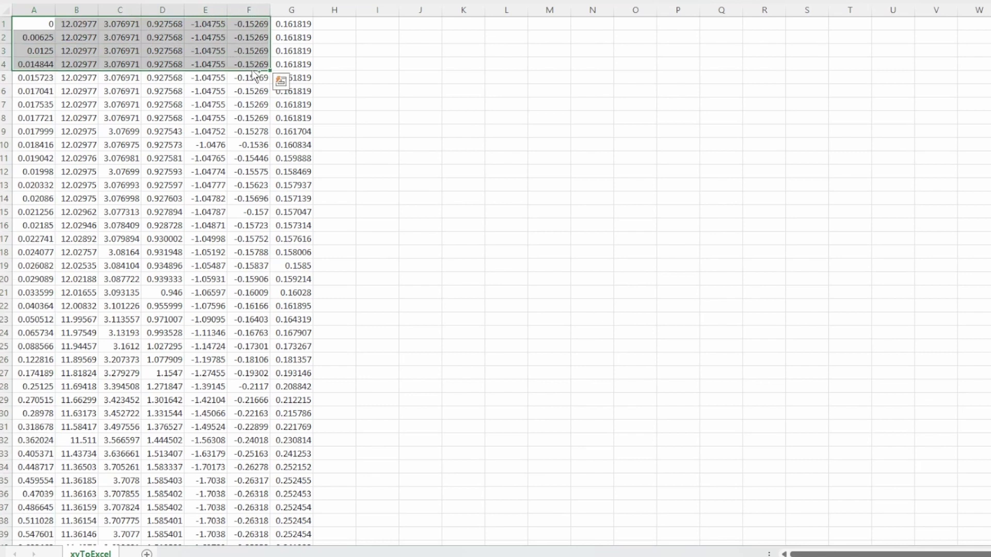
{"action": "key", "text": "ctrl+shift+End"}
{"action": "key", "text": "ctrl+c"}
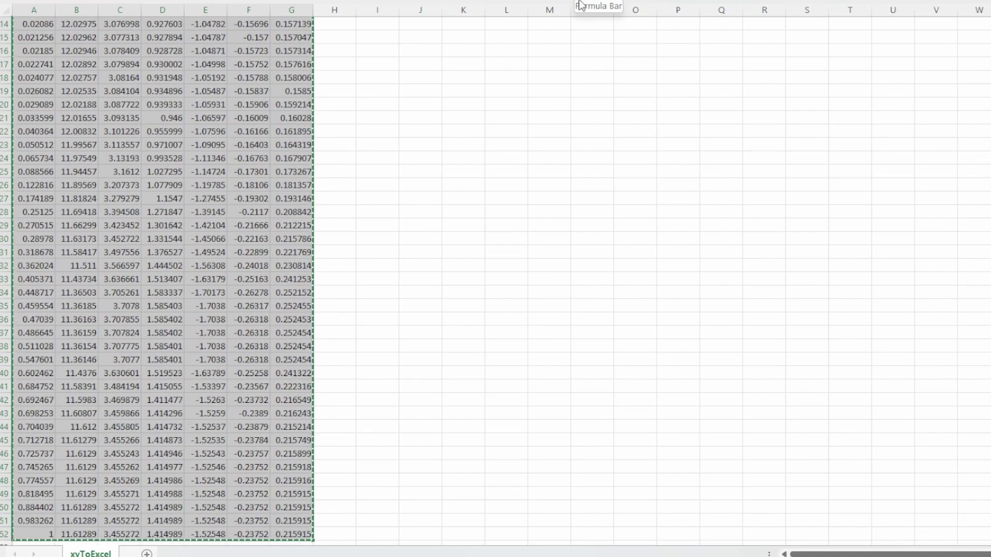
Step: Switch to the stent analysis workbook and paste the copied data at cell B4 of the Proximal - Top sheet
{"action": "key", "text": "alt+Tab"}
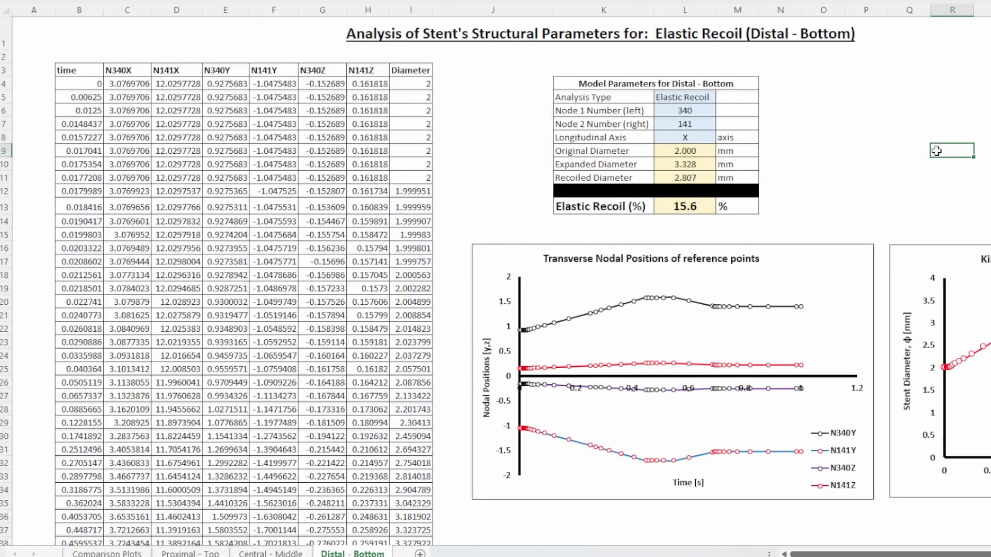
{"action": "left_click", "coordinate": [191, 553]}
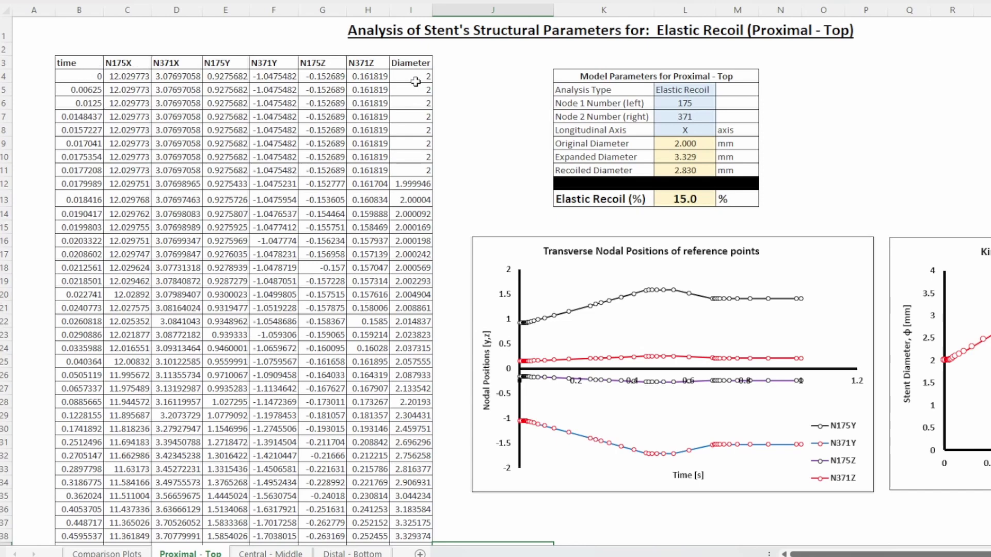
{"action": "left_click", "coordinate": [84, 76]}
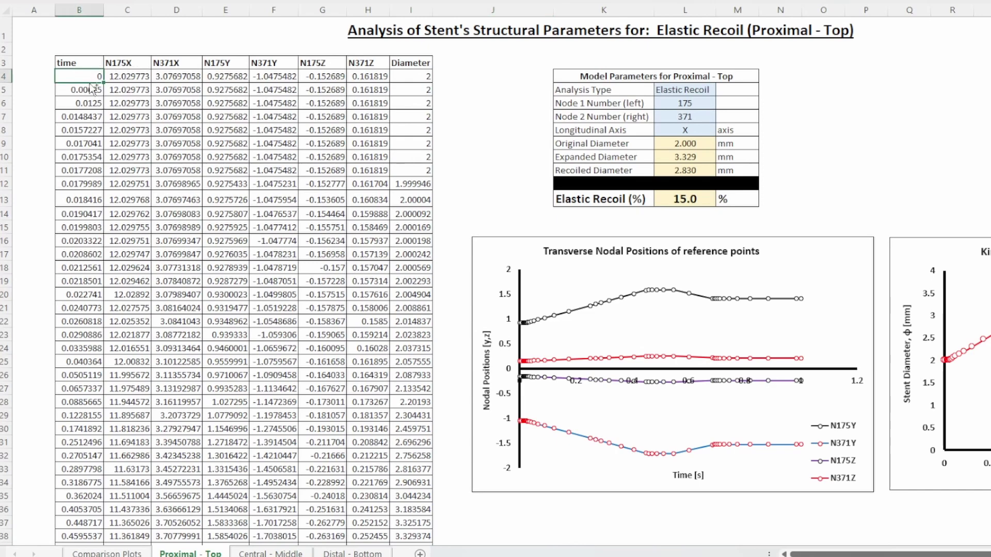
{"action": "key", "text": "ctrl+v"}
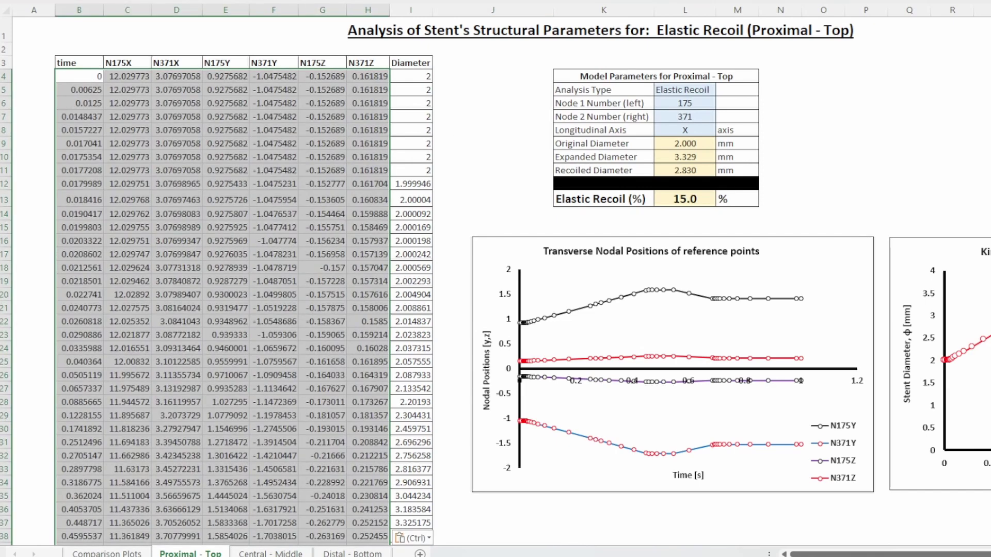
{"action": "scroll", "coordinate": [495, 278], "scroll_direction": "down", "scroll_amount": 6}
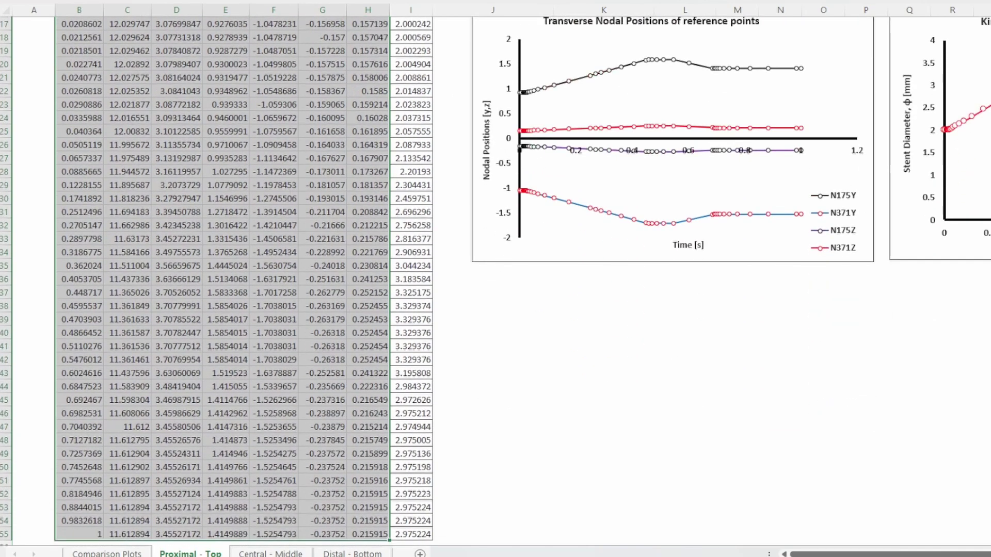
Step: Inspect the square-root formula in cell I4 that computes the stent diameter from the Y and Z coordinates
{"action": "scroll", "coordinate": [496, 278], "scroll_direction": "up", "scroll_amount": 6}
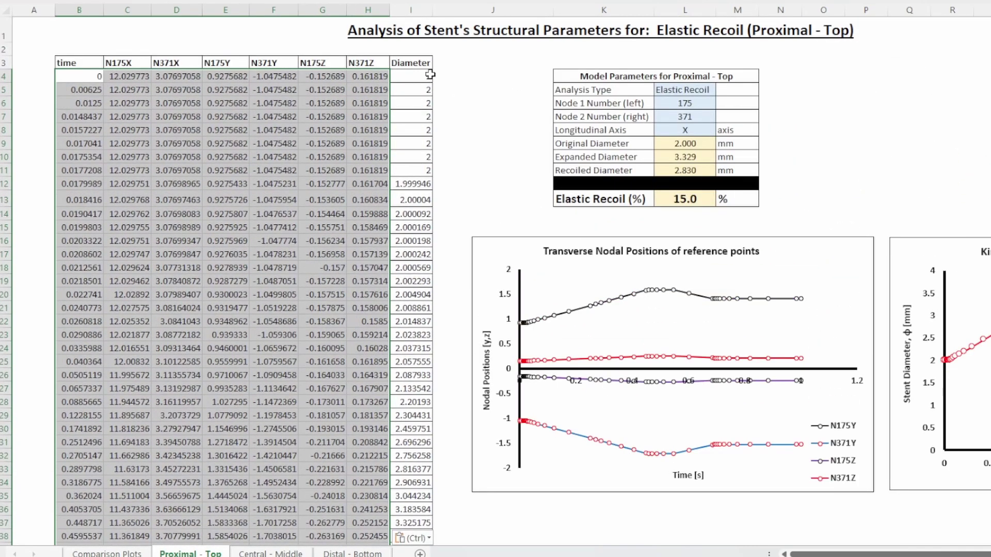
{"action": "left_click", "coordinate": [411, 76]}
{"action": "left_click", "coordinate": [223, 31]}
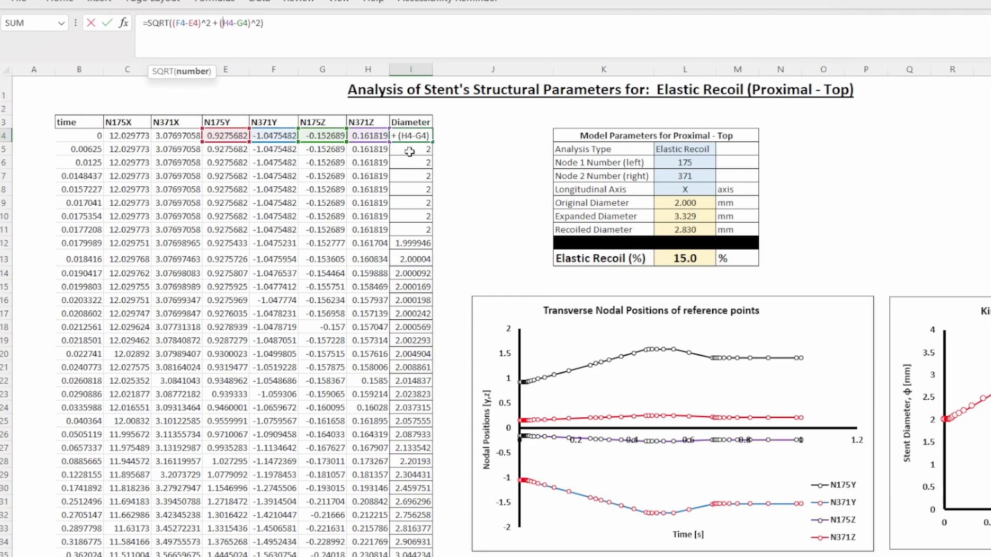
{"action": "key", "text": "Return"}
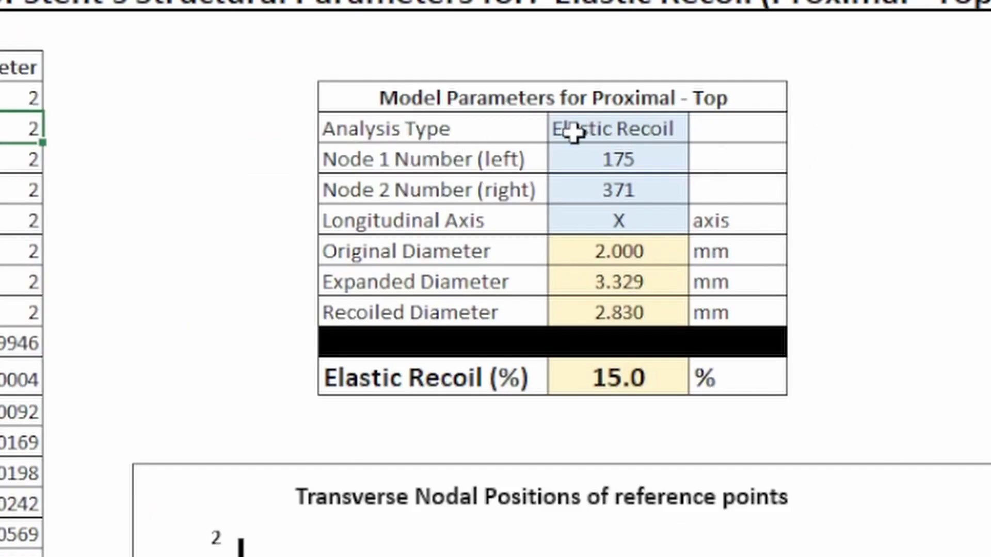
Step: Check the analysis type, both node numbers and the longitudinal axis in the Proximal - Top model parameters table
{"action": "left_click", "coordinate": [574, 131]}
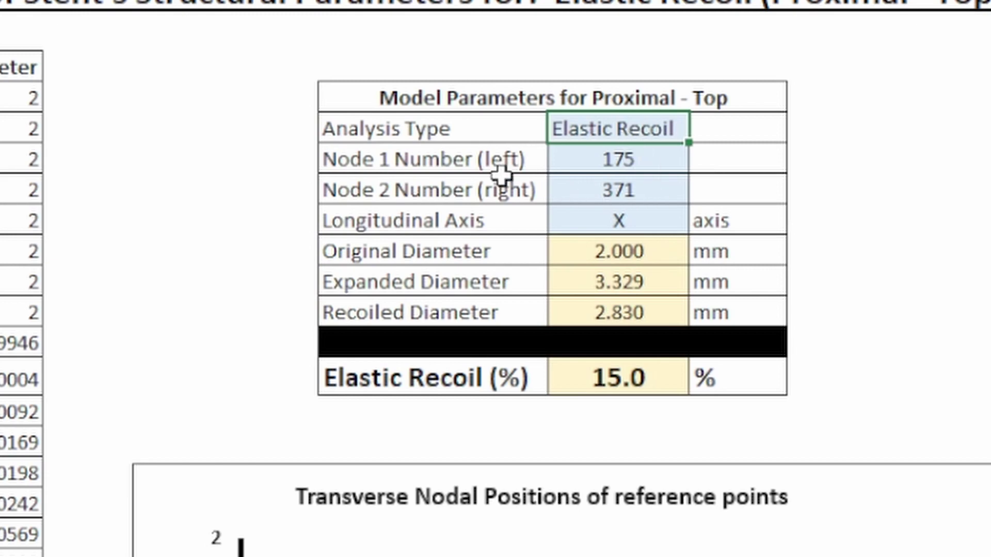
{"action": "left_click", "coordinate": [606, 165]}
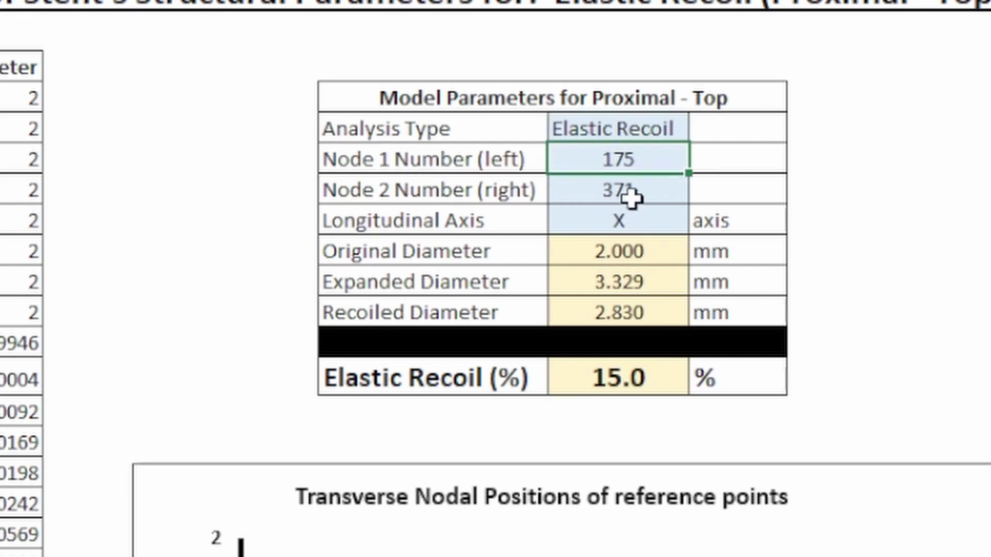
{"action": "left_click", "coordinate": [630, 196]}
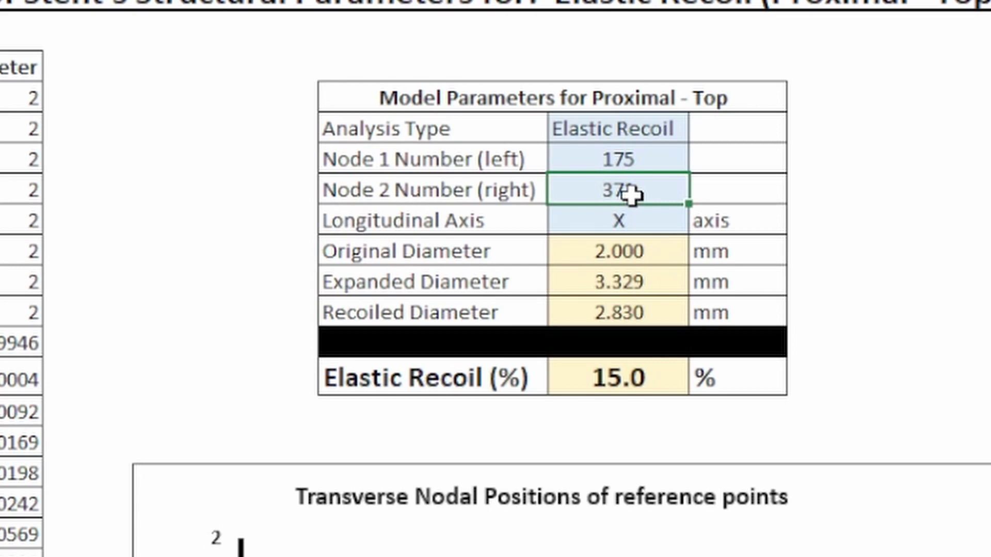
{"action": "left_click", "coordinate": [612, 224]}
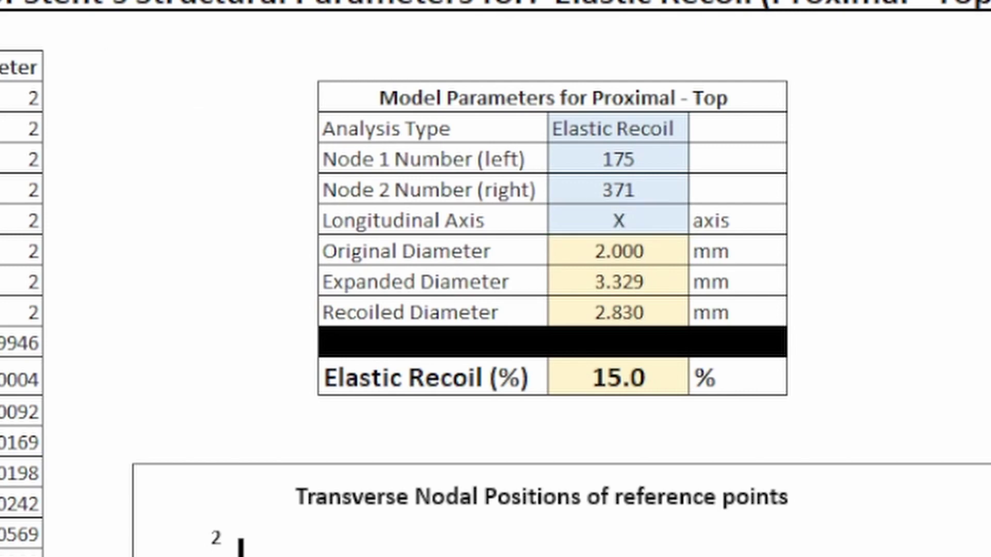
Step: Inspect the formulas behind the original diameter and the elastic recoil percentage in the Proximal - Top parameters table
{"action": "left_click", "coordinate": [466, 253]}
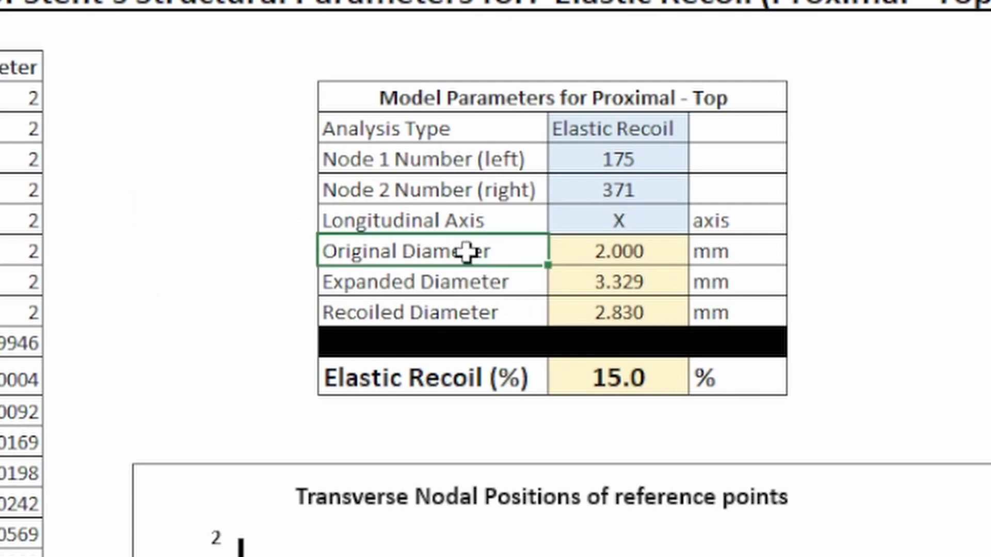
{"action": "left_click", "coordinate": [608, 248]}
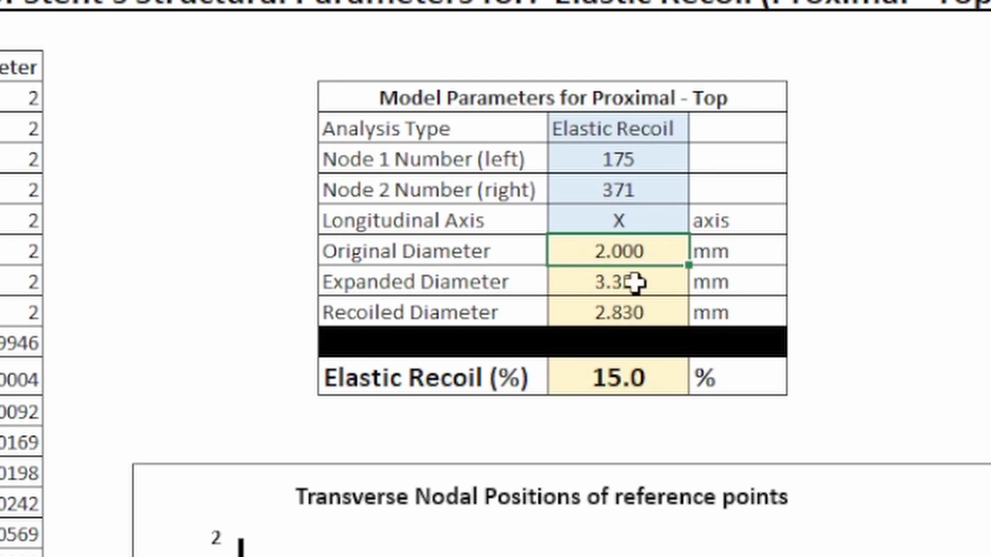
{"action": "key", "text": "F2"}
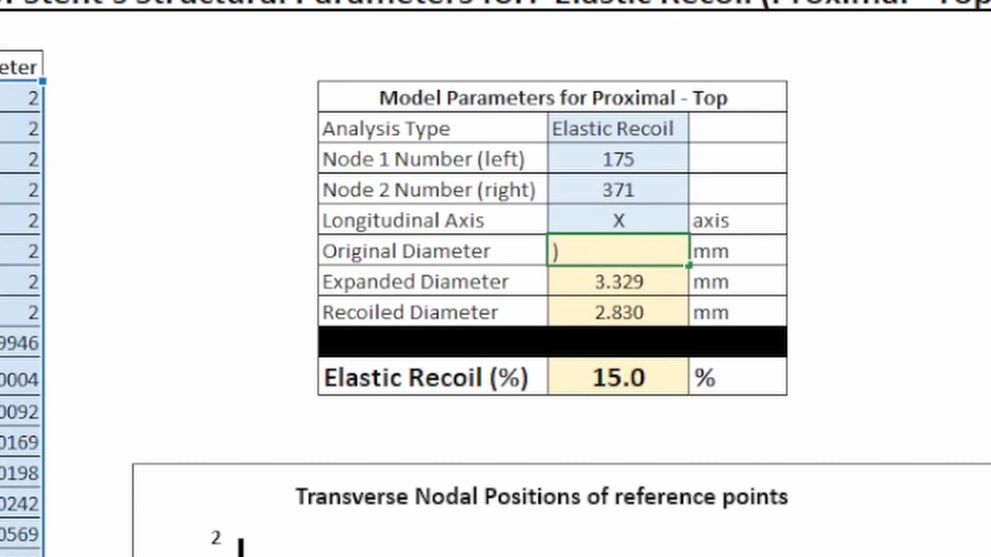
{"action": "key", "text": "Return"}
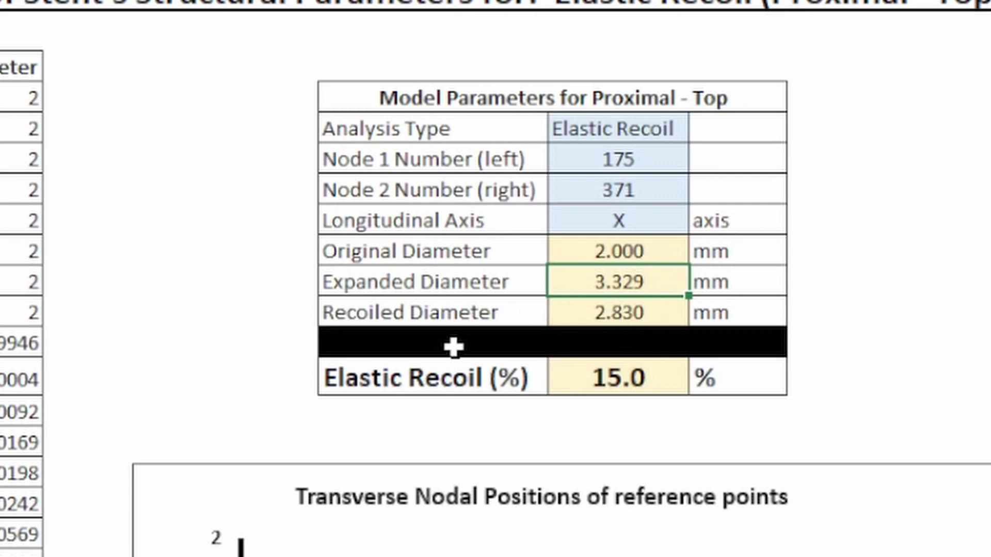
{"action": "left_click", "coordinate": [620, 378]}
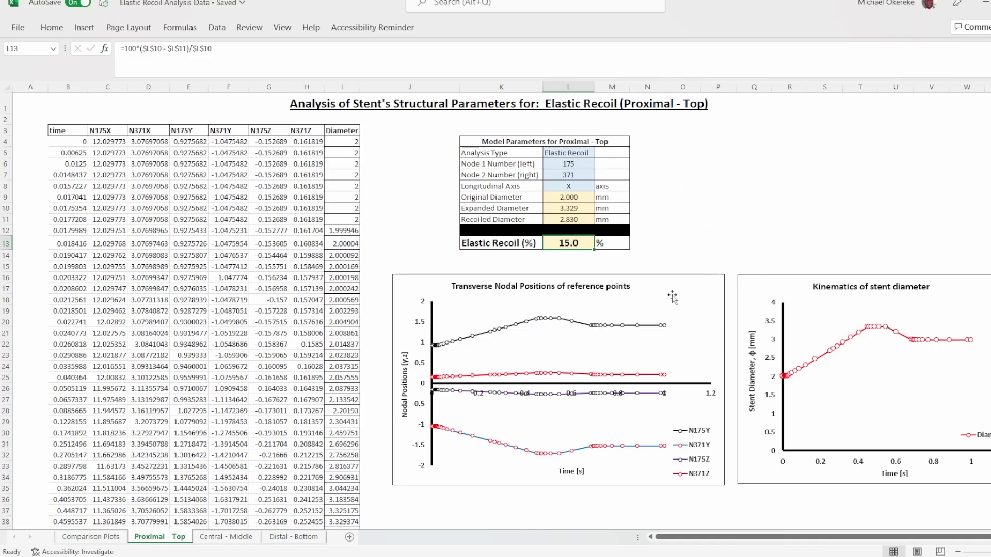
Step: Examine the transverse nodal positions chart and the stent diameter kinematics chart together with their source data
{"action": "left_click", "coordinate": [907, 503]}
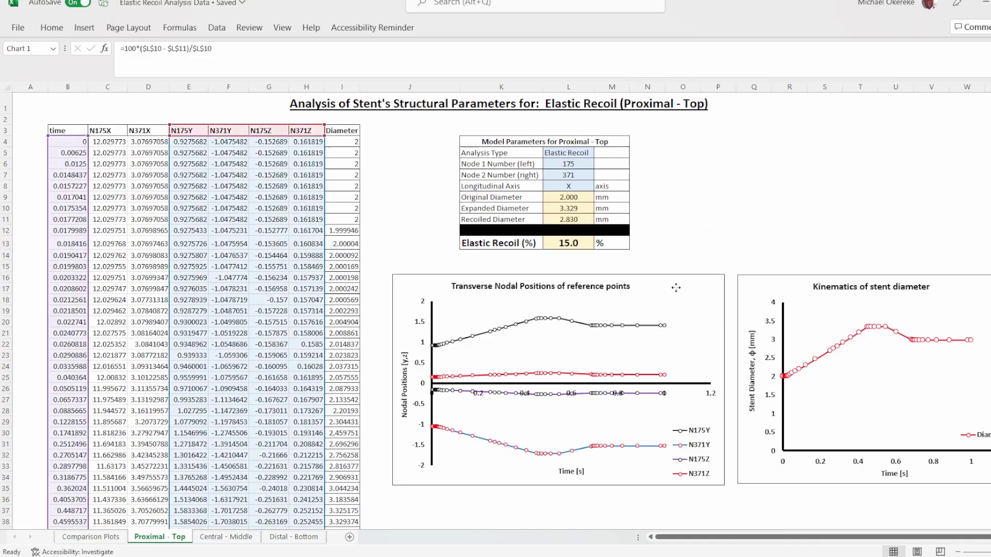
{"action": "scroll", "coordinate": [713, 238], "scroll_direction": "down", "scroll_amount": 3}
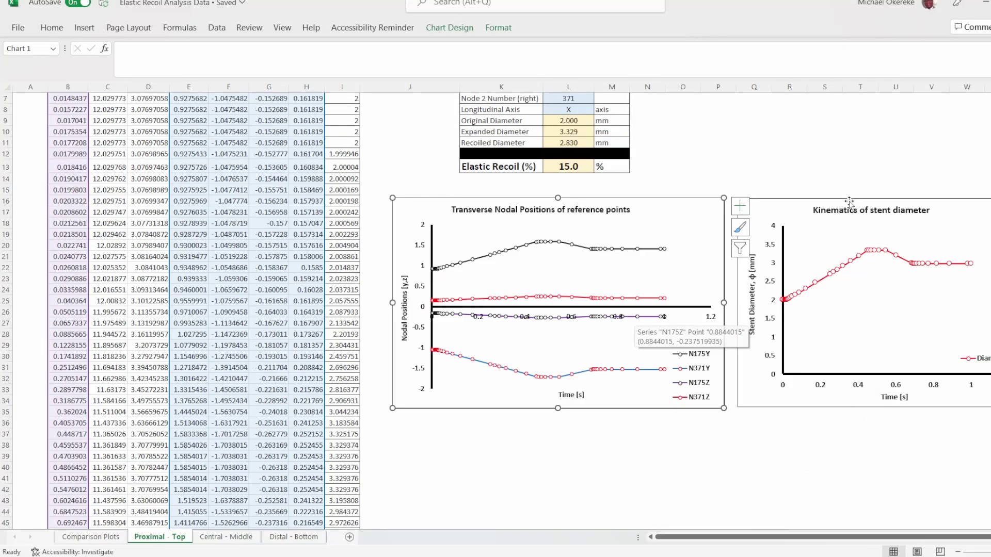
{"action": "left_click", "coordinate": [832, 165]}
{"action": "left_click", "coordinate": [832, 266]}
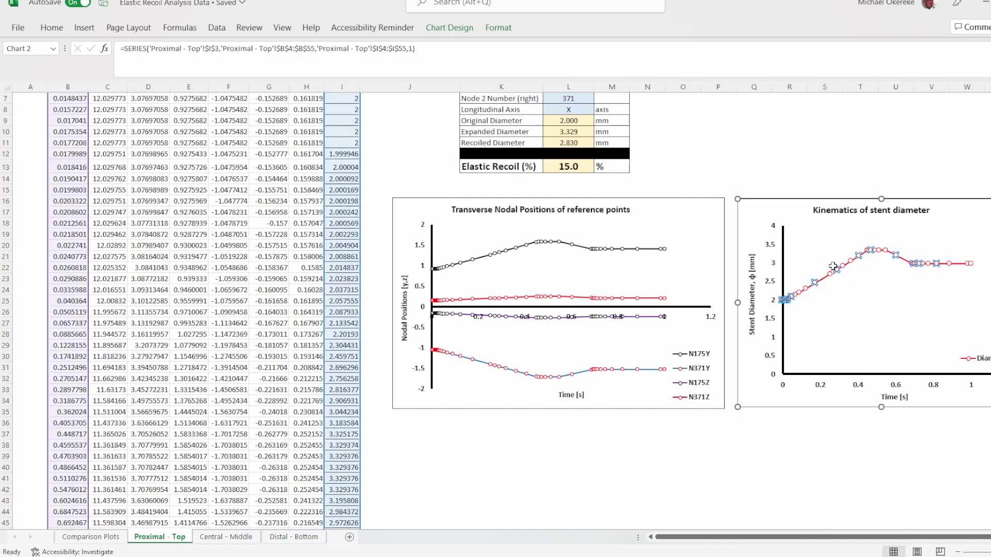
{"action": "scroll", "coordinate": [337, 166], "scroll_direction": "up", "scroll_amount": 2}
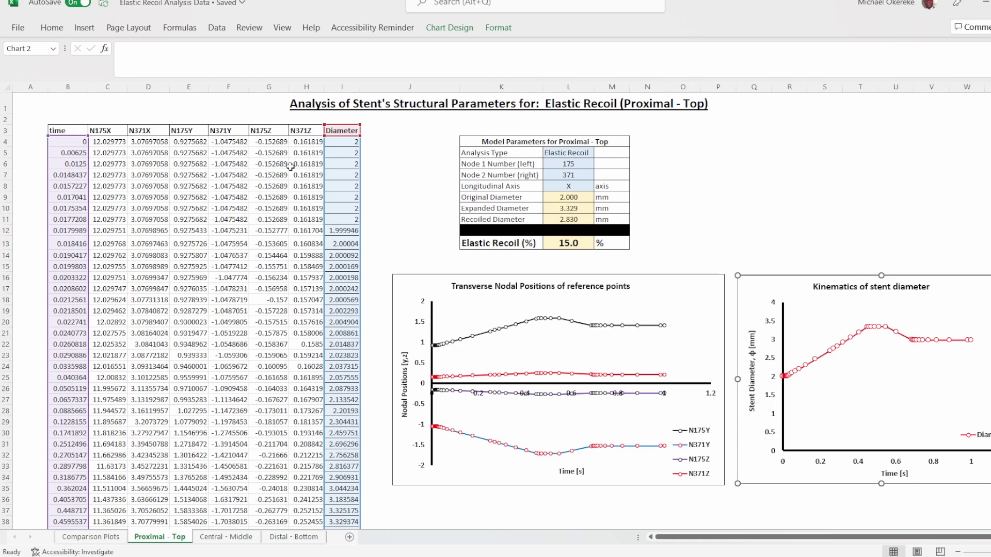
Step: Review the pasted coordinate data, node numbers, longitudinal axis, three diameters and elastic recoil on the Proximal - Top sheet
{"action": "left_click_drag", "start_coordinate": [73, 142], "coordinate": [282, 181]}
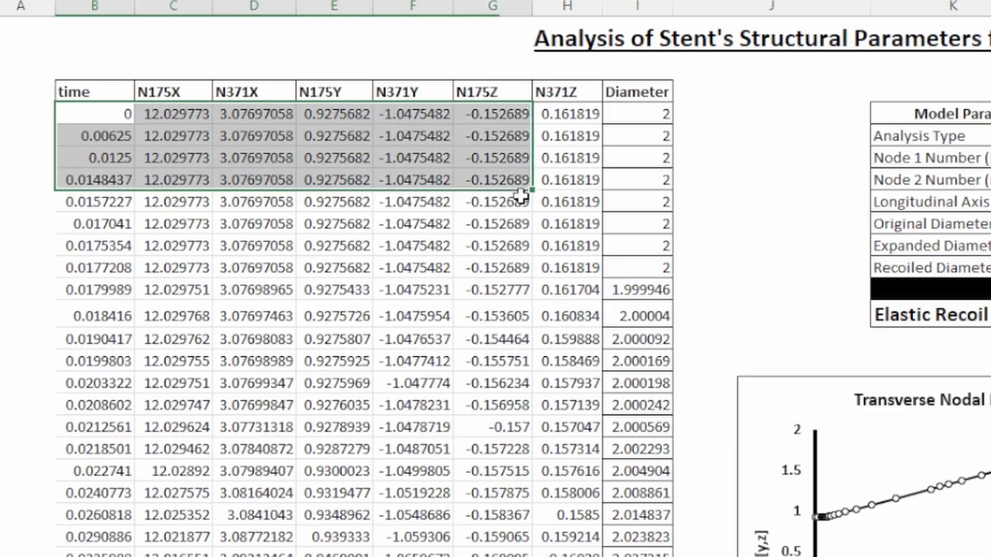
{"action": "left_click_drag", "start_coordinate": [520, 196], "coordinate": [600, 341]}
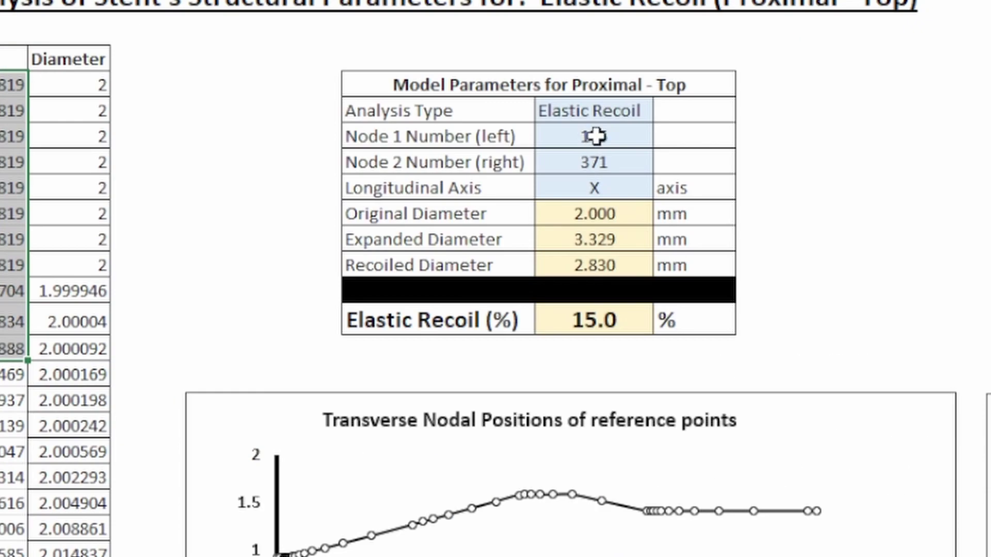
{"action": "left_click_drag", "start_coordinate": [568, 135], "coordinate": [604, 163]}
{"action": "left_click", "coordinate": [603, 189]}
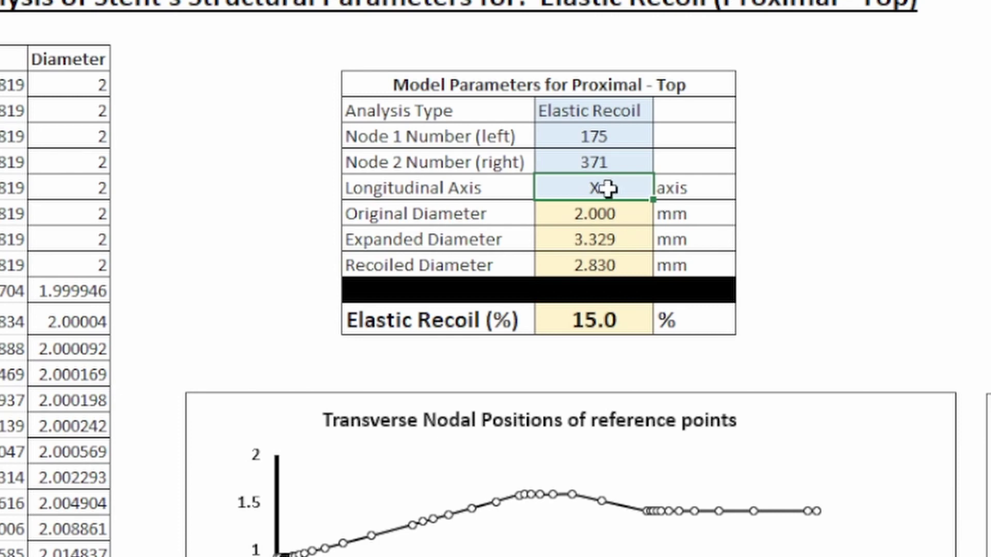
{"action": "left_click_drag", "start_coordinate": [605, 216], "coordinate": [612, 265]}
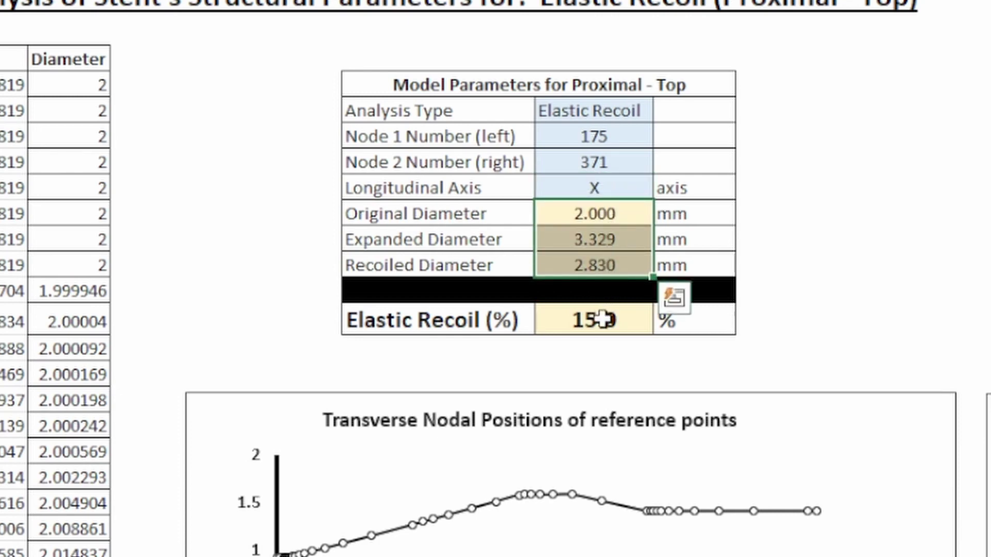
{"action": "left_click", "coordinate": [601, 319]}
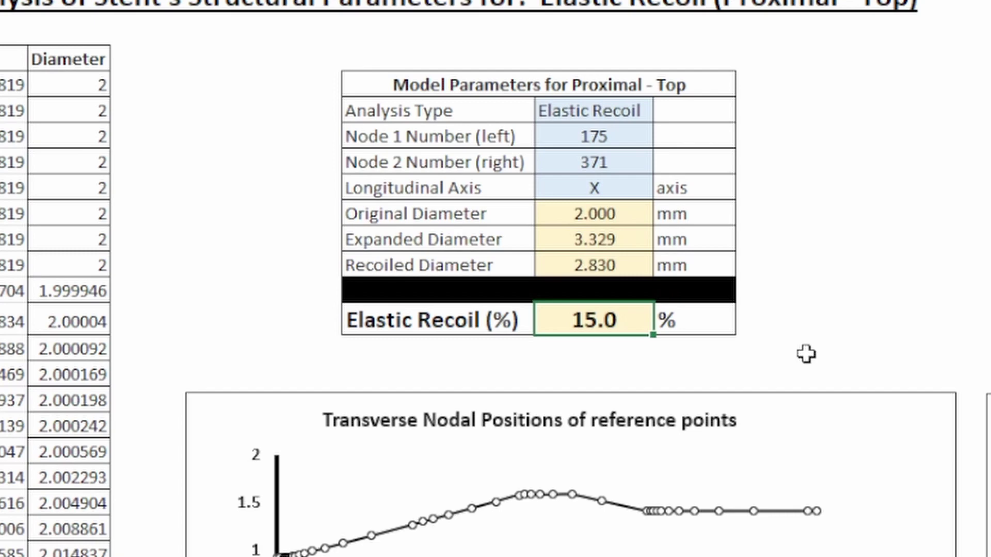
{"action": "left_click", "coordinate": [918, 310]}
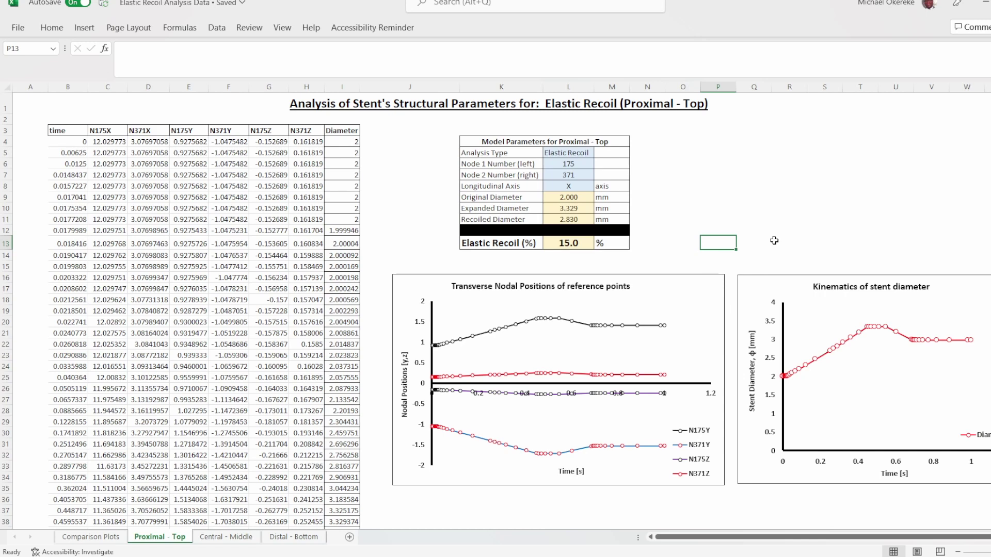
Step: Review the node numbers and elastic recoil results on the Central - Middle and Distal - Bottom sheets
{"action": "left_click", "coordinate": [226, 537]}
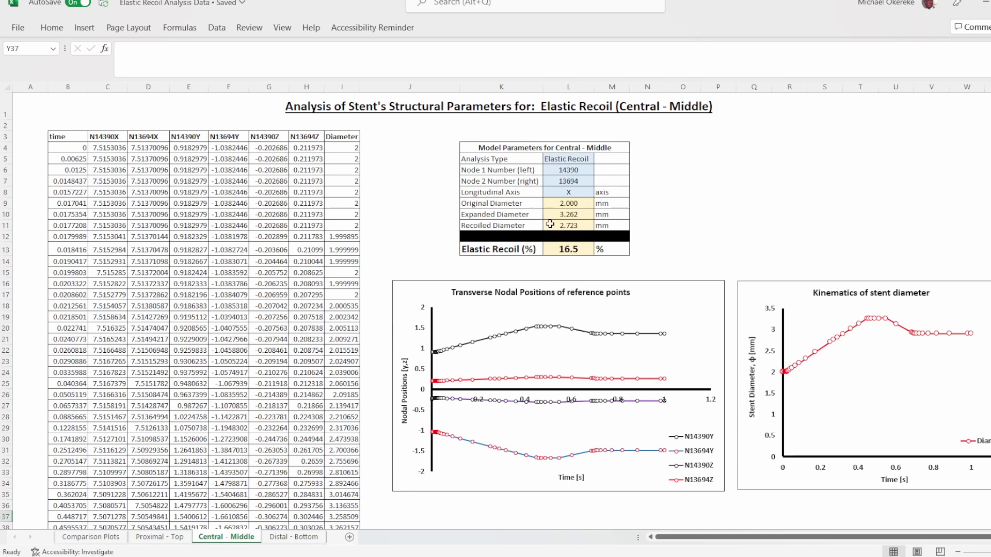
{"action": "left_click_drag", "start_coordinate": [572, 173], "coordinate": [574, 180]}
{"action": "left_click", "coordinate": [575, 181]}
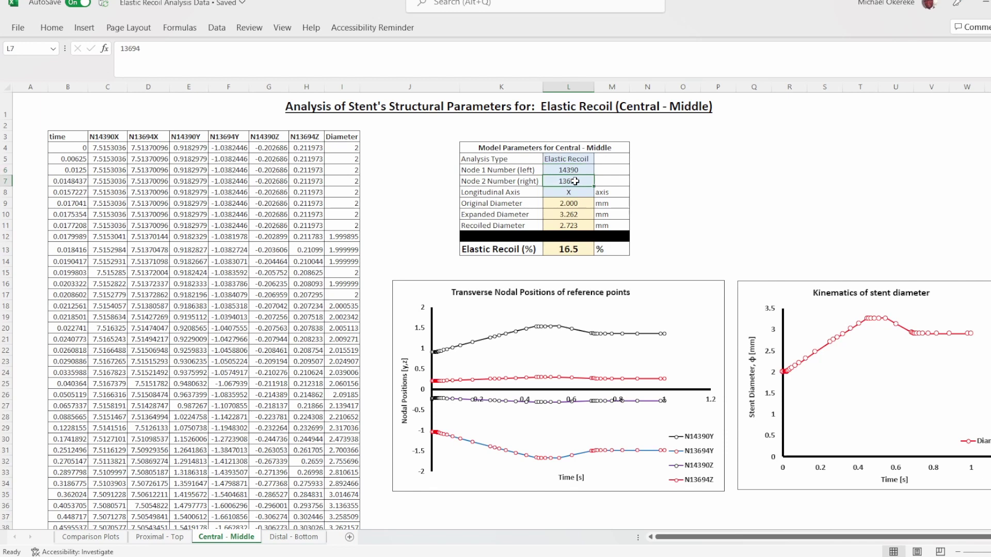
{"action": "left_click", "coordinate": [572, 250]}
{"action": "left_click", "coordinate": [293, 537]}
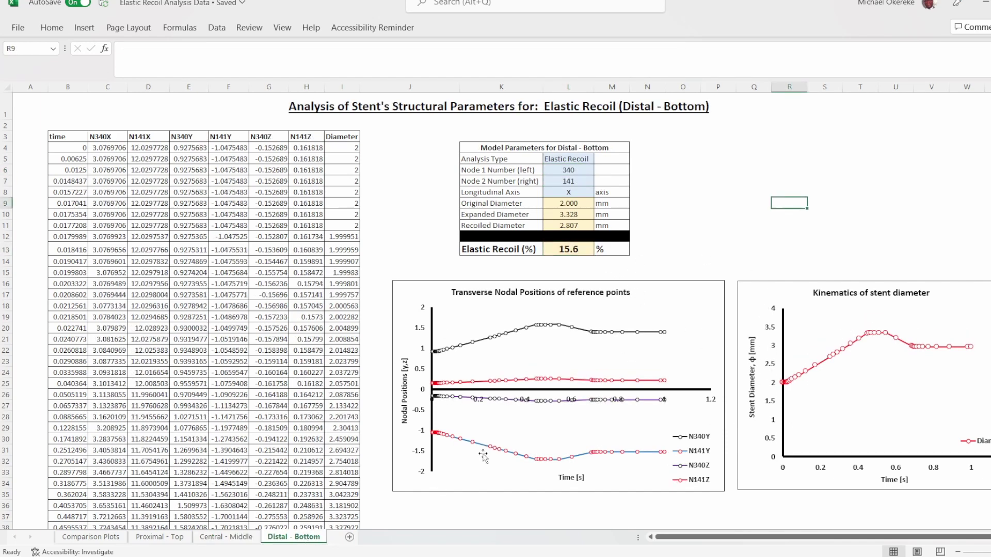
{"action": "left_click_drag", "start_coordinate": [563, 170], "coordinate": [562, 182]}
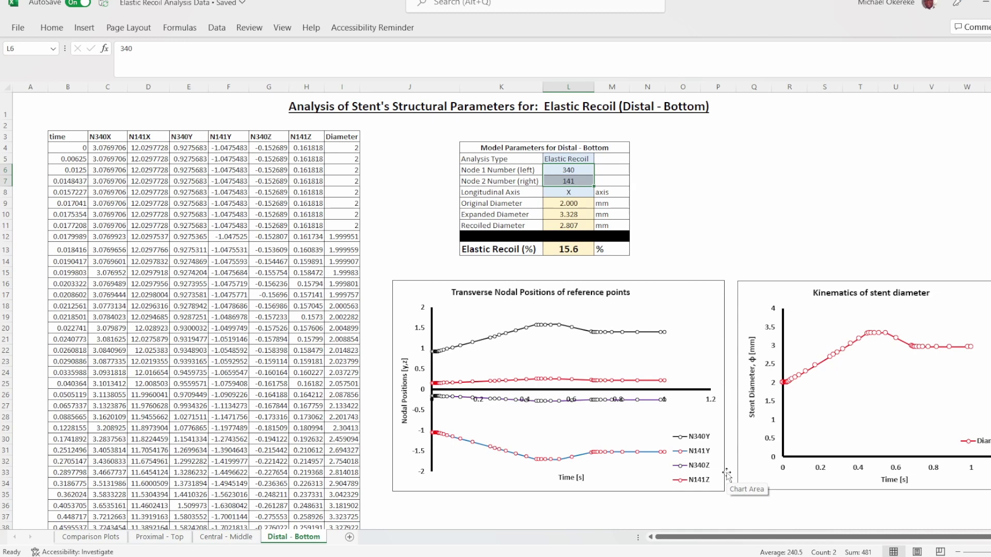
Step: Open the Comparison Plots sheet and compare the diameters and elastic recoil of the three stent locations
{"action": "left_click", "coordinate": [90, 536]}
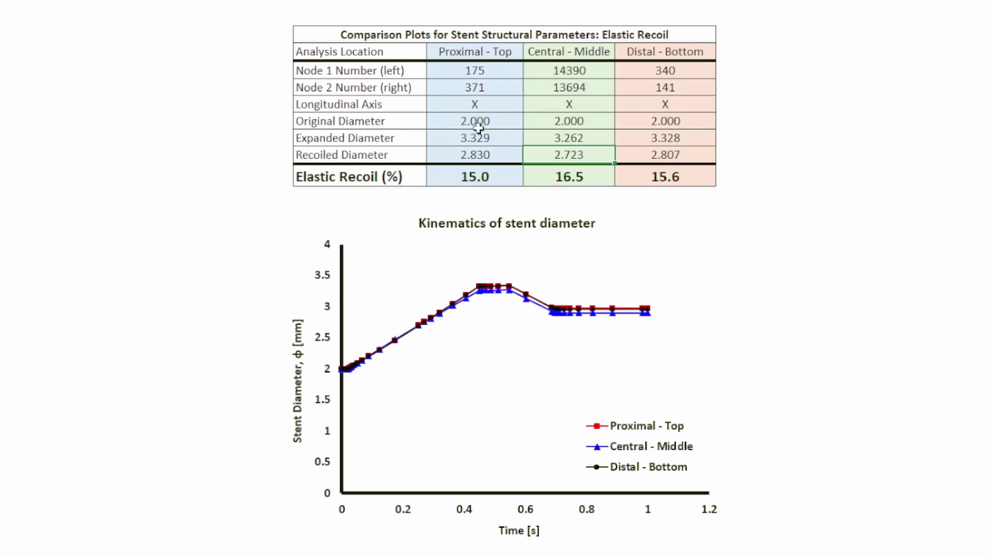
{"action": "left_click_drag", "start_coordinate": [456, 124], "coordinate": [665, 149]}
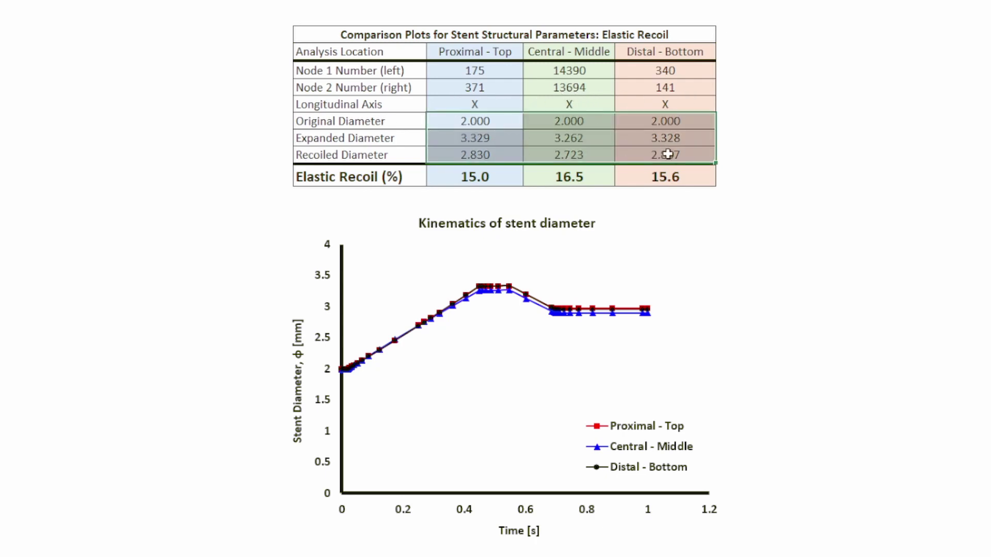
{"action": "left_click_drag", "start_coordinate": [465, 177], "coordinate": [645, 177]}
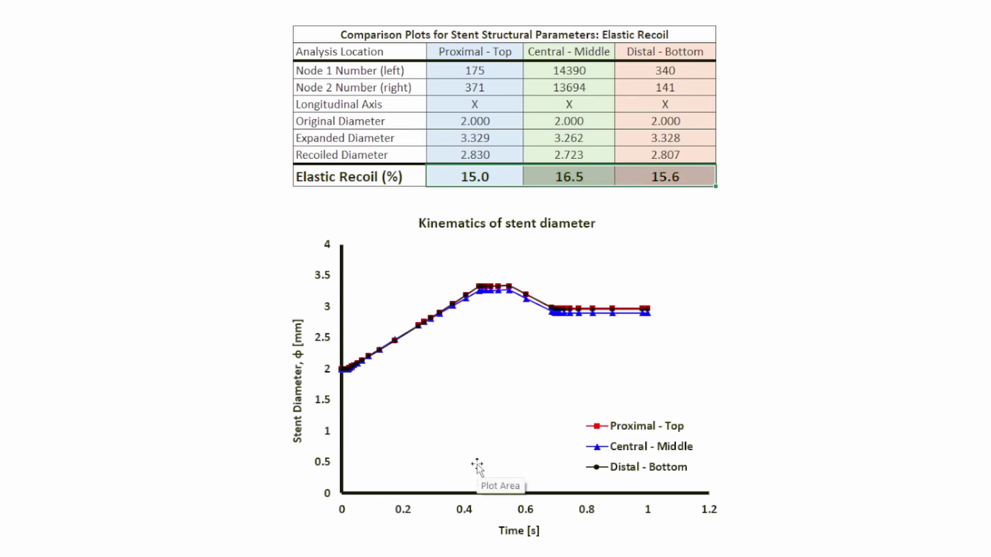
{"action": "left_click", "coordinate": [470, 179]}
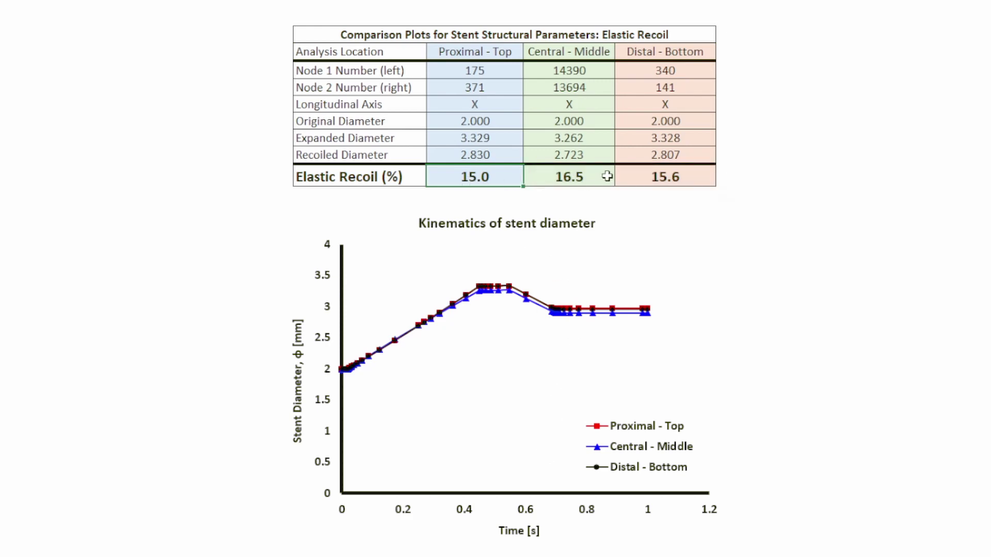